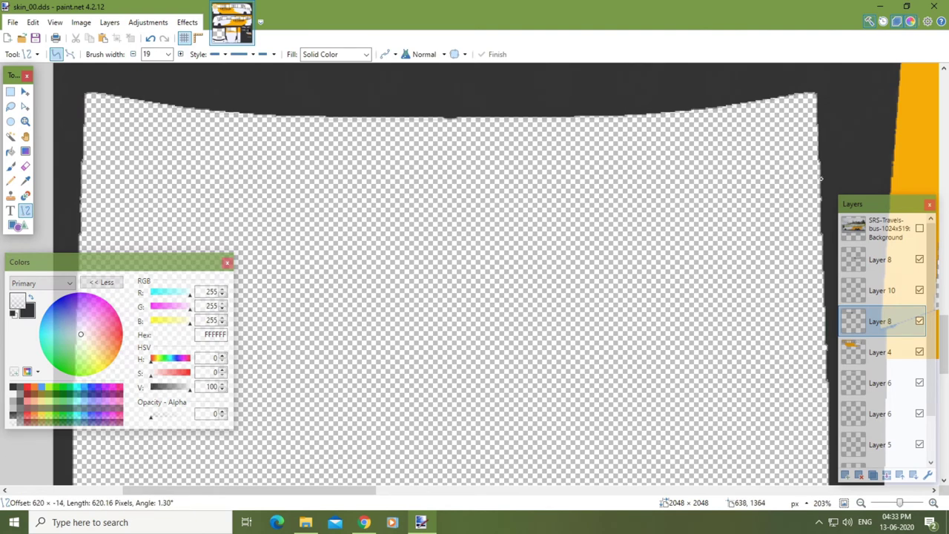
Step: Sample the dark grey 343334 and try a 19-pixel, downward-bowed curve across the upper windscreen on the Background layer
click(26, 182)
click(68, 154)
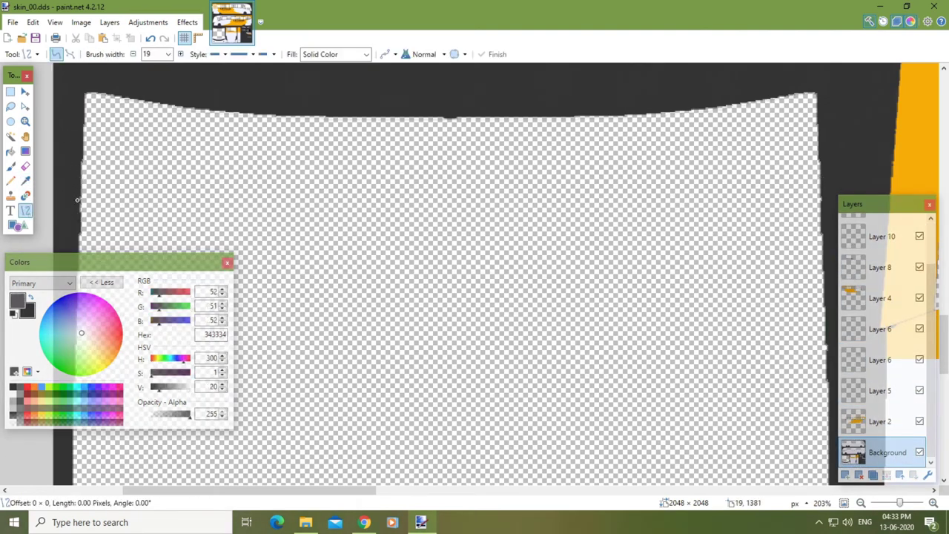
drag(76, 200, 825, 194)
drag(572, 196, 572, 207)
drag(327, 201, 328, 220)
drag(573, 208, 574, 216)
Step: Select the transparent strip above the windscreen curve with the Magic Wand, fill it with black and deselect
click(11, 136)
click(115, 134)
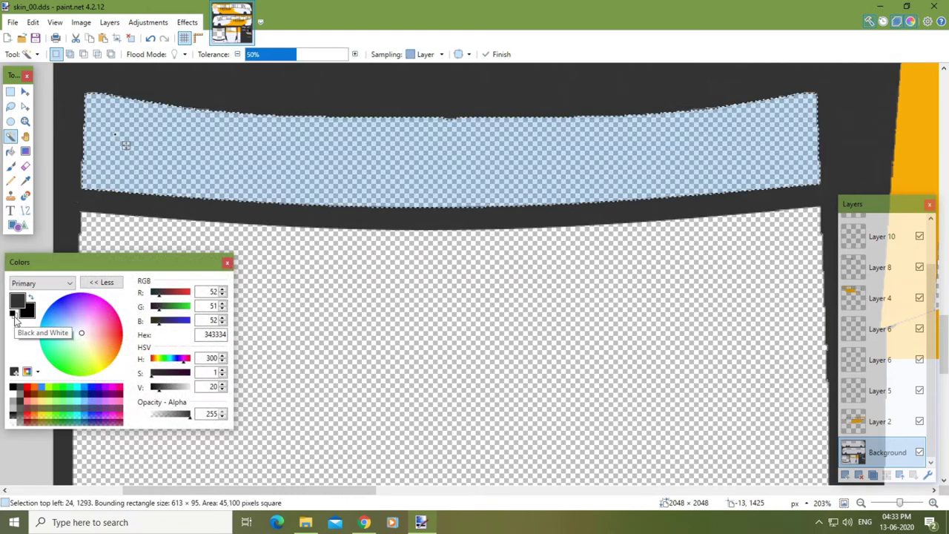
click(451, 118)
click(391, 163)
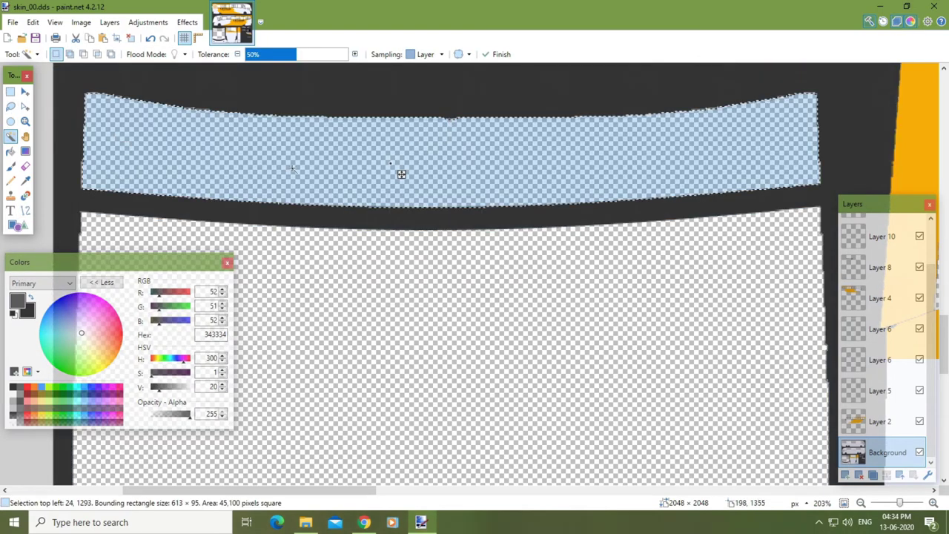
click(13, 313)
click(11, 151)
click(135, 152)
key(ctrl+d)
Step: Try to fill the leftover jagged edge along the black strip's lower border
click(344, 202)
key(ctrl+z)
scroll(335, 198, down, 4)
click(25, 121)
drag(206, 169, 391, 240)
key(f)
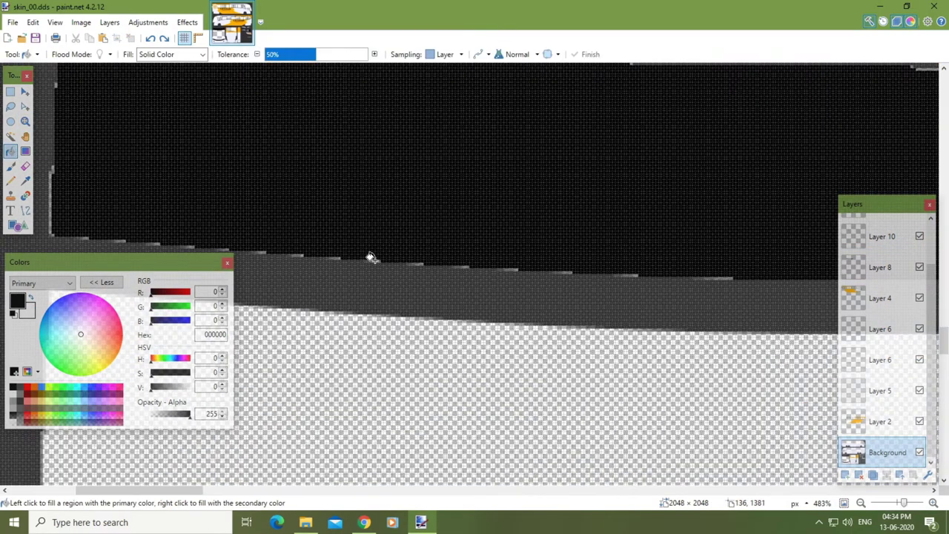
scroll(364, 237, down, 6)
click(366, 239)
Step: Undo the black fill, the selection and the grey curve across the windscreen
key(ctrl+z)
key(ctrl+z)
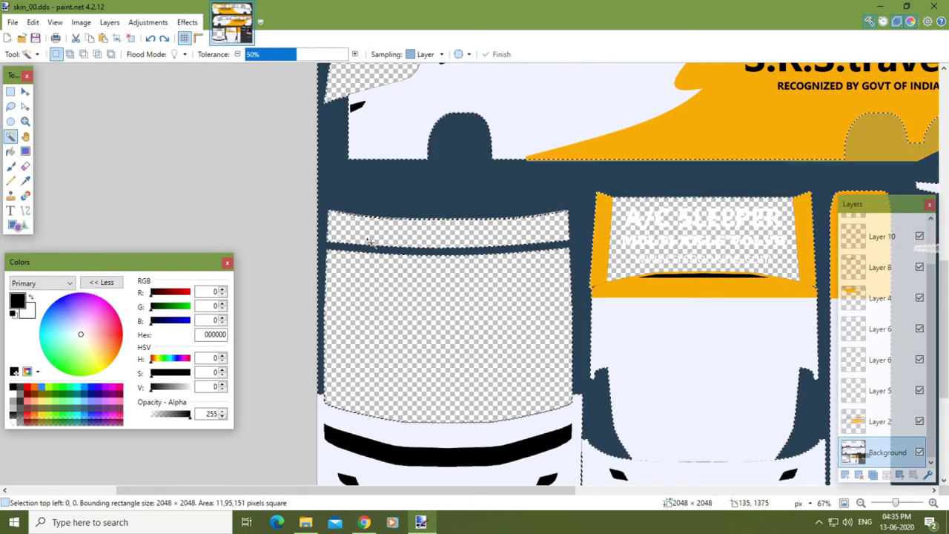
key(ctrl+z)
key(ctrl+z)
key(ctrl+z)
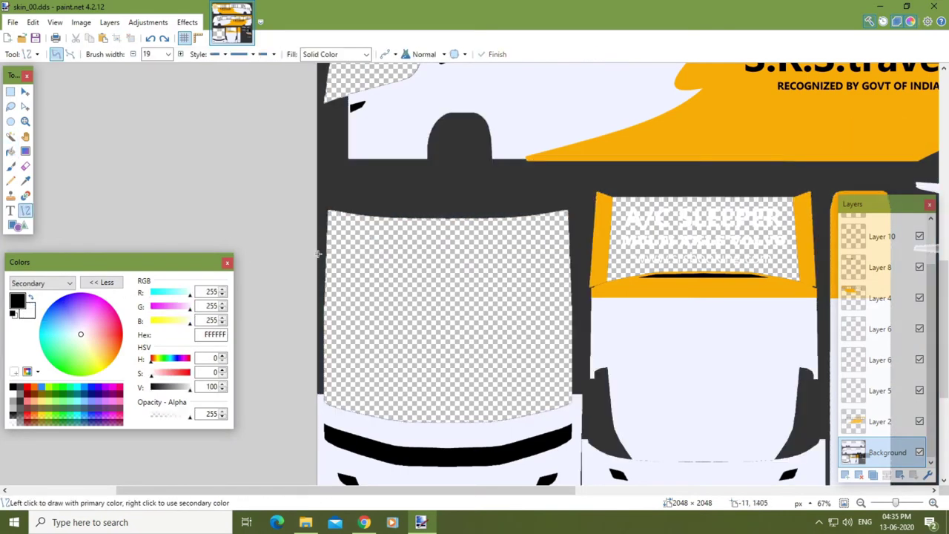
Step: Draw a black 5-pixel line across the upper windscreen and bend it into a downward-bowed curve
drag(325, 247, 571, 249)
drag(485, 251, 485, 255)
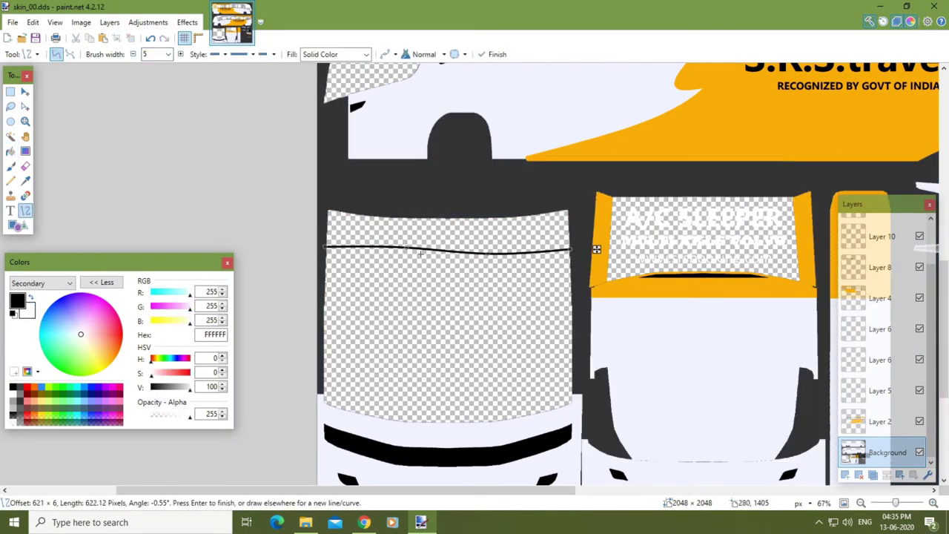
drag(407, 258, 406, 260)
Step: Outline the strip's two sides and its curved upper edge with black 5-pixel lines
drag(327, 209, 327, 248)
drag(568, 209, 568, 251)
drag(327, 208, 568, 209)
drag(487, 209, 486, 217)
drag(407, 209, 404, 217)
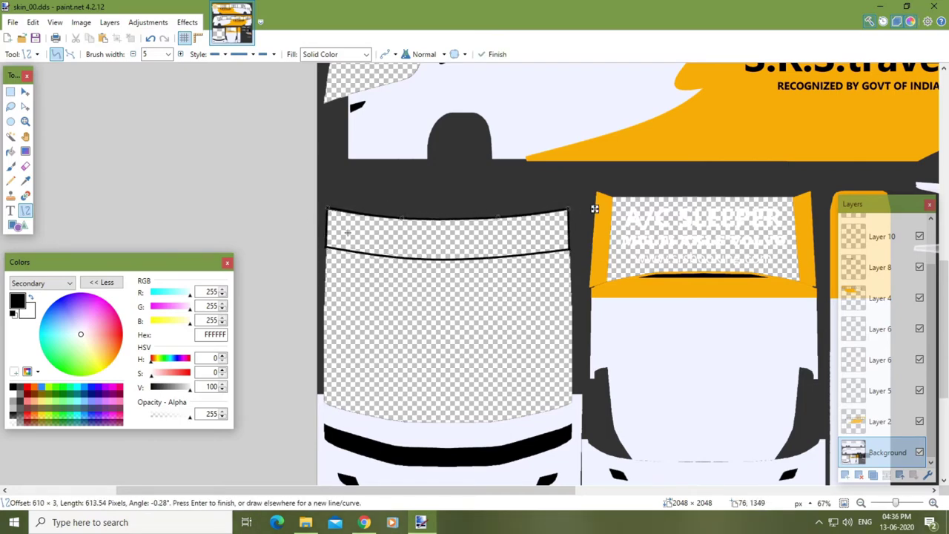
Step: Fill the outlined strip at the top of the windscreen with black
key(s)
click(430, 247)
key(f)
click(353, 225)
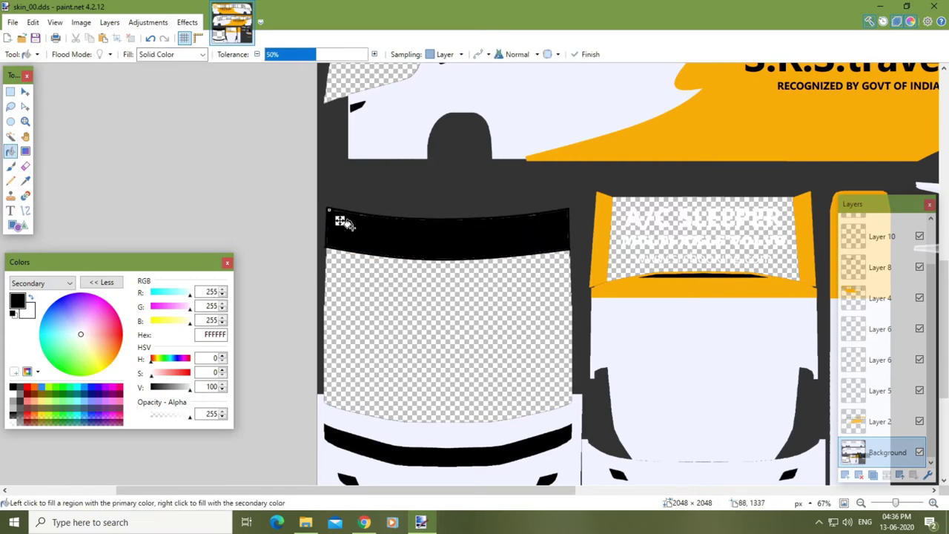
scroll(341, 222, up, 3)
scroll(364, 215, down, 4)
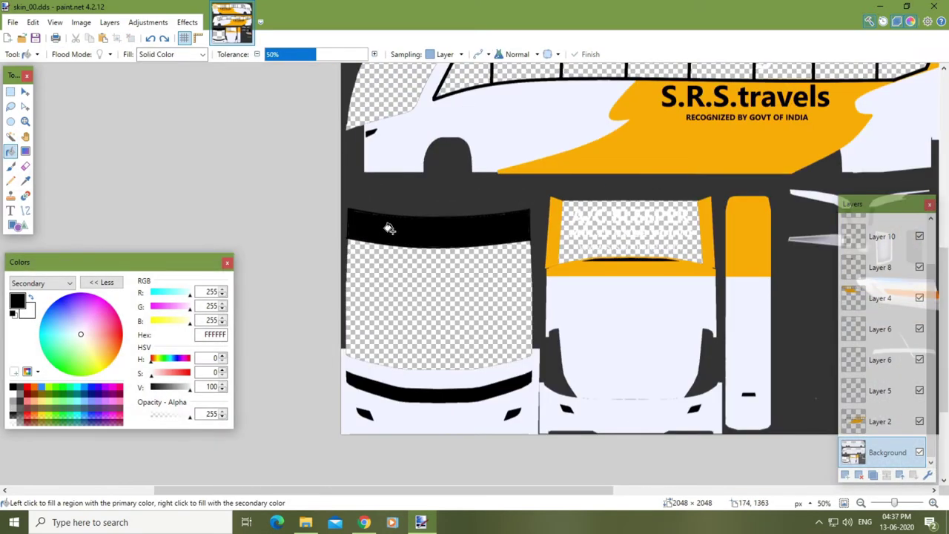
key(ctrl+z)
key(ctrl+y)
Step: Select a rectangle around the black windscreen band, fill the grey area inside it with black and deselect
scroll(449, 236, up, 1)
scroll(449, 236, up, 2)
key(s)
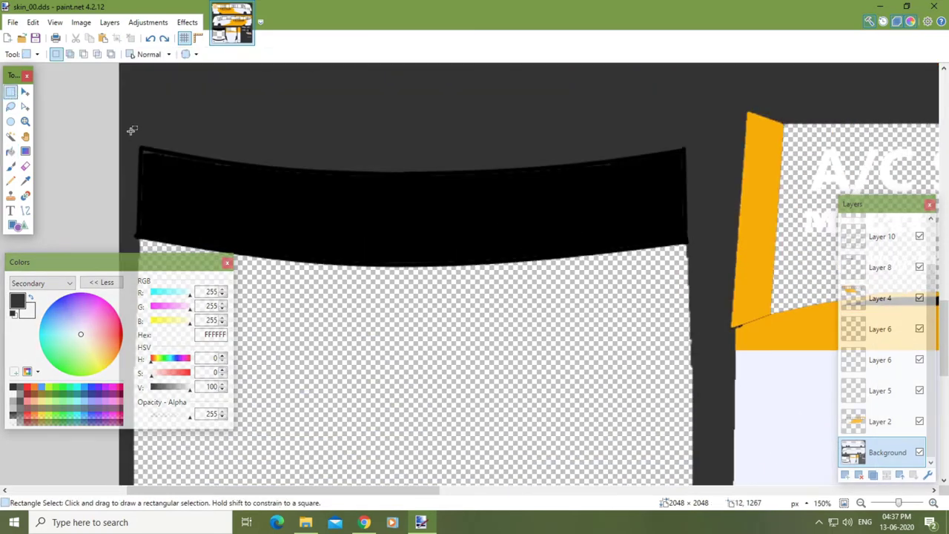
drag(136, 138, 694, 266)
click(9, 152)
click(200, 189)
key(ctrl+d)
scroll(299, 227, down, 3)
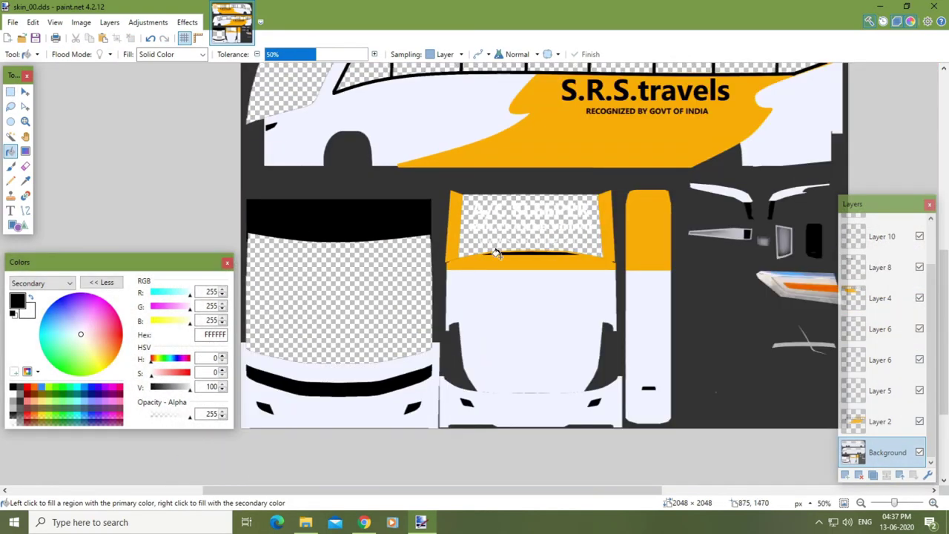
Step: Check the front lettering on the bus photos in Chrome, then add the white text "S.R.S.travels" on the black windscreen band
key(alt+Tab)
key(ctrl+Tab)
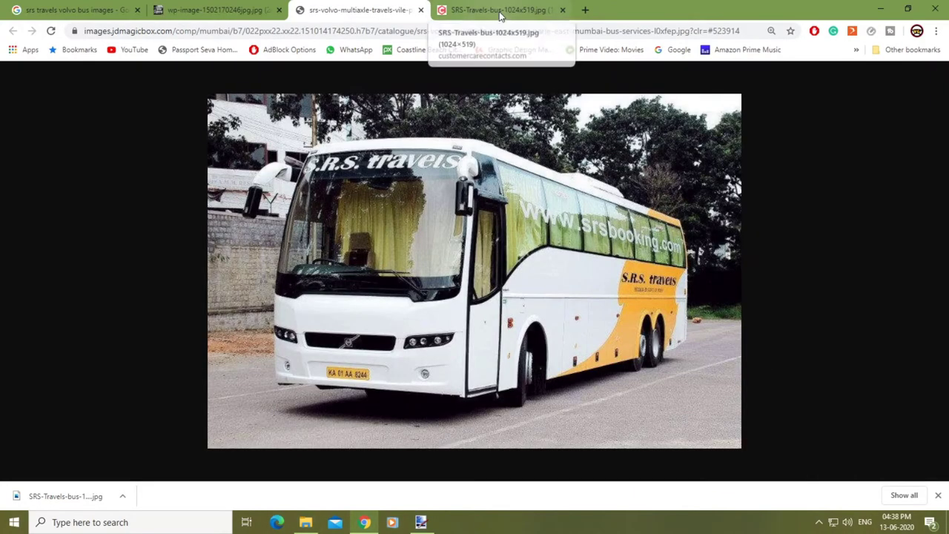
key(alt+Tab)
click(11, 211)
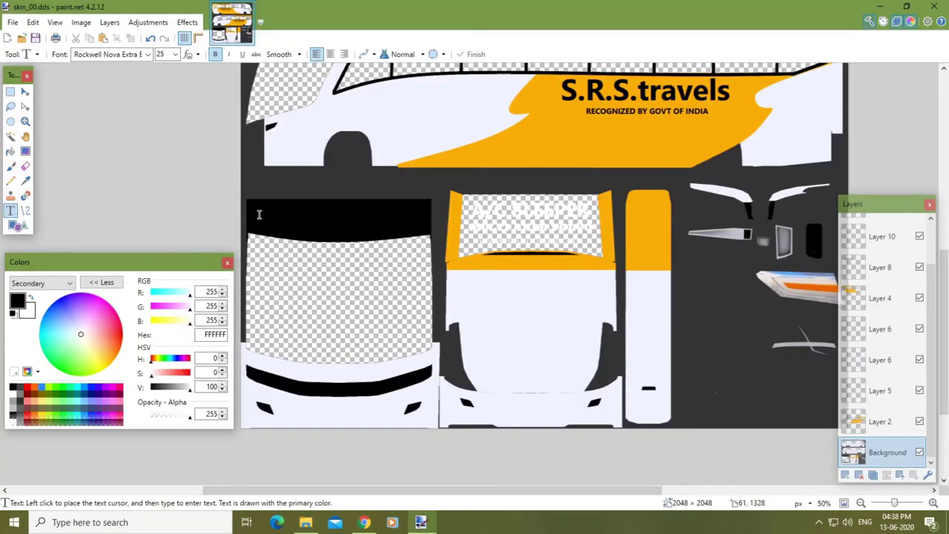
text(S)
click(30, 297)
text(.R.S.travels)
Step: Try several fonts for the windscreen text and set it to Times New Roman
click(149, 54)
scroll(111, 143, up, 20)
scroll(108, 200, down, 20)
drag(245, 277, 246, 310)
click(166, 154)
click(148, 54)
click(166, 83)
click(149, 54)
click(207, 198)
click(148, 54)
click(184, 268)
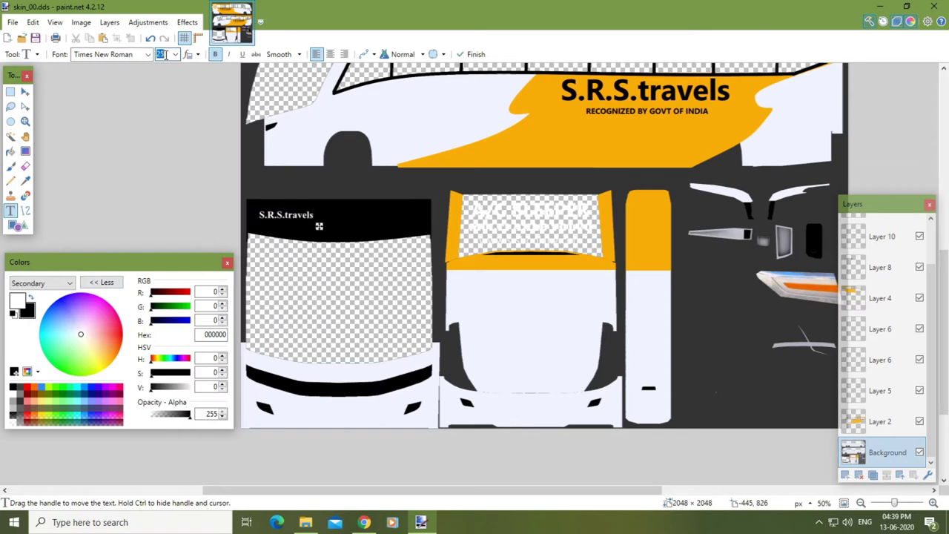
Step: Set the windscreen text to size 65, make it read "S.R.S. travels" and centre it on the black band
text(75)
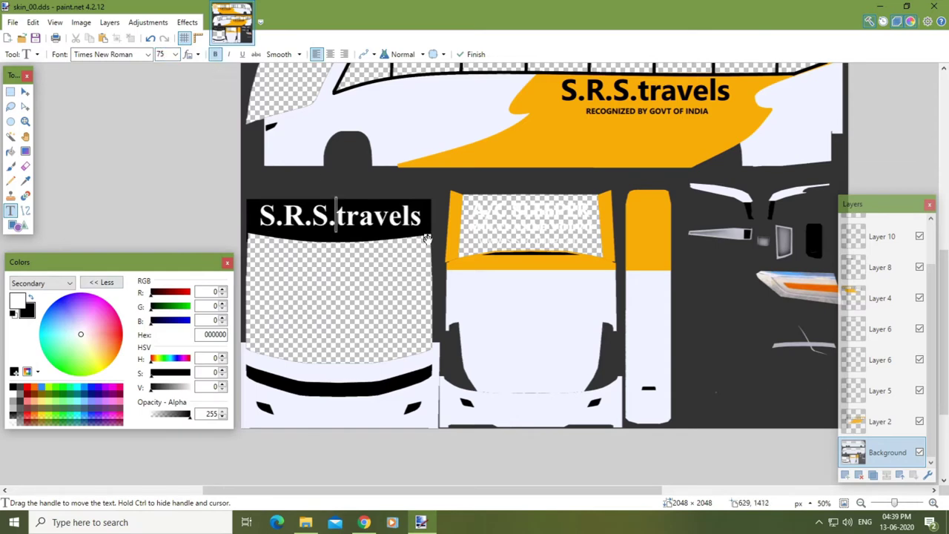
text(65)
drag(407, 237, 416, 242)
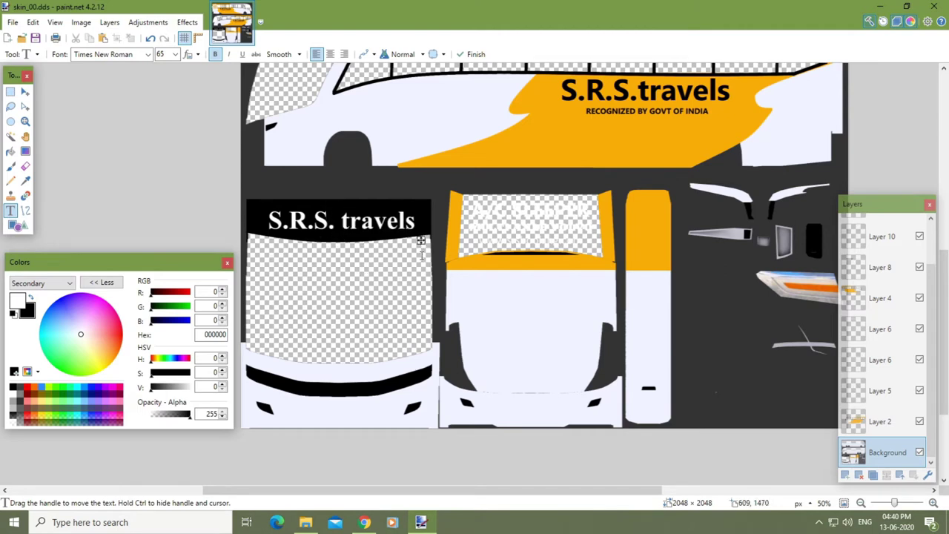
drag(420, 241, 426, 241)
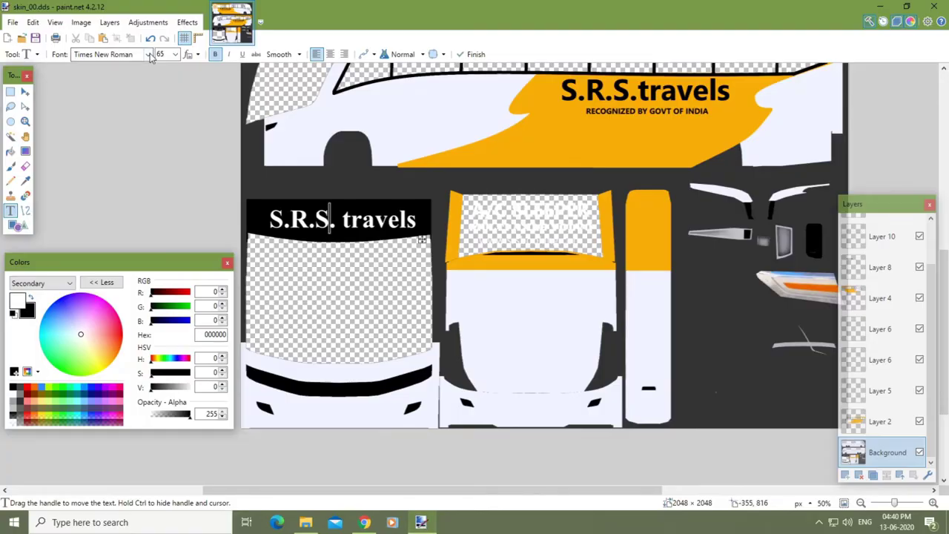
Step: Try Verdana and other fonts on the windscreen text, set it to Neufreit ExtraBold and recentre it on the band
click(149, 56)
click(93, 84)
click(148, 55)
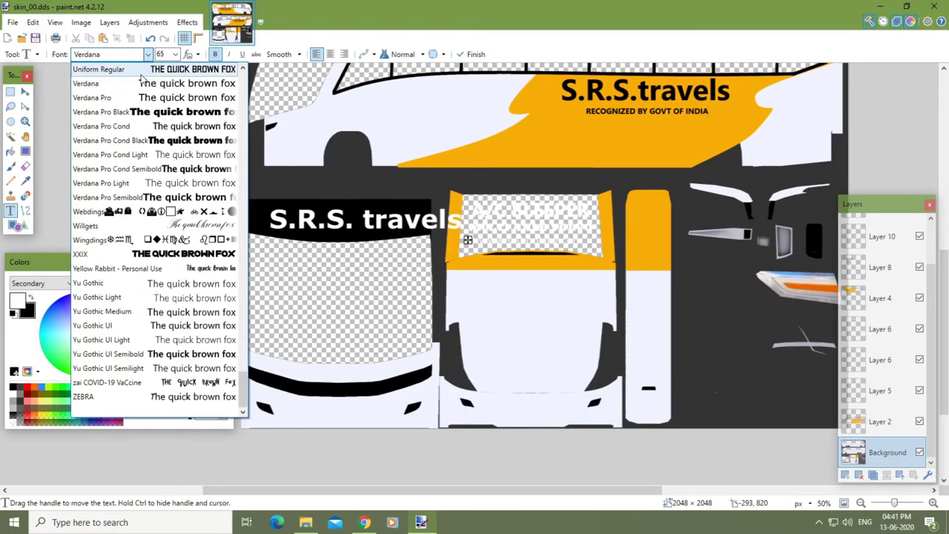
click(97, 98)
click(148, 55)
click(111, 125)
click(149, 55)
scroll(125, 161, up, 20)
click(104, 170)
click(148, 55)
click(104, 97)
click(148, 54)
click(97, 144)
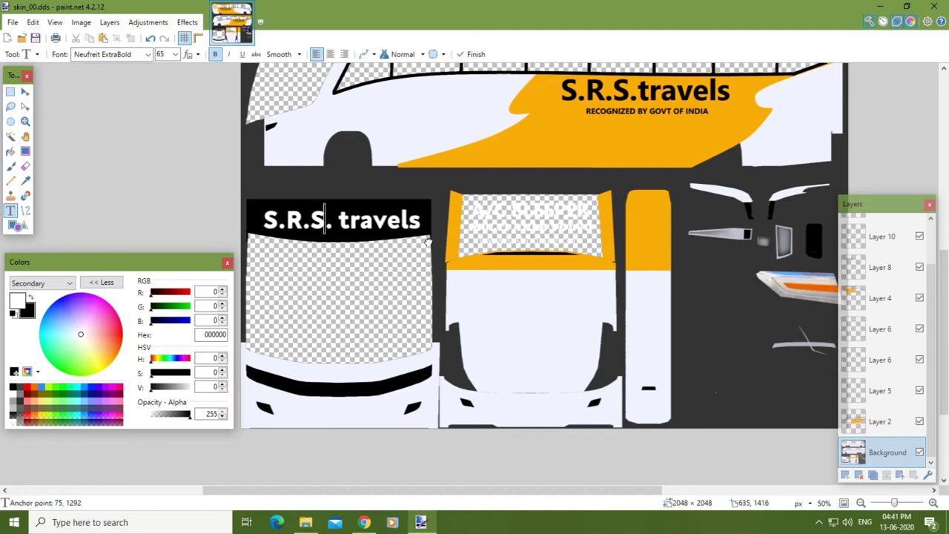
drag(425, 240, 426, 239)
Step: Browse the SRS Travels bus photos in Chrome and examine the lettering style above the windscreen
click(364, 522)
click(348, 10)
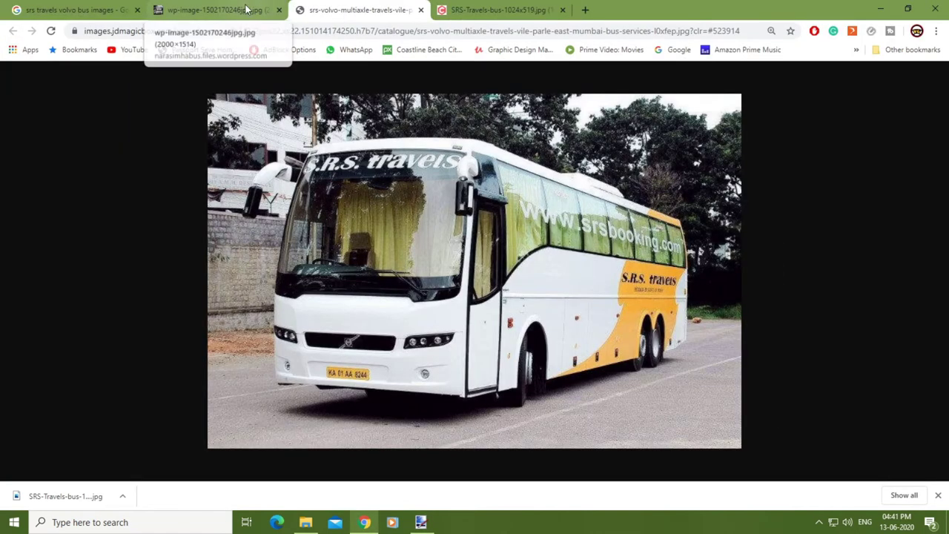
click(254, 8)
scroll(255, 225, down, 1)
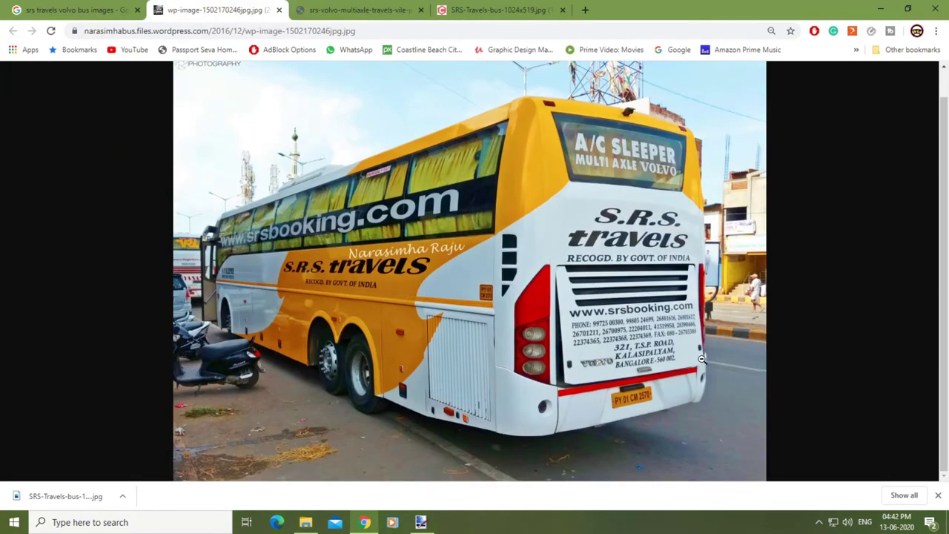
click(348, 10)
click(247, 10)
click(74, 10)
scroll(723, 252, down, 5)
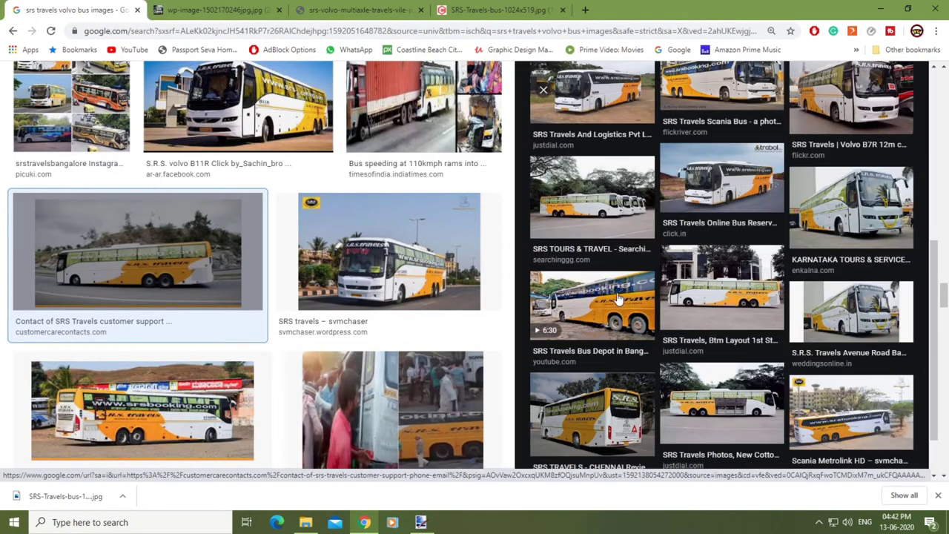
scroll(723, 252, down, 10)
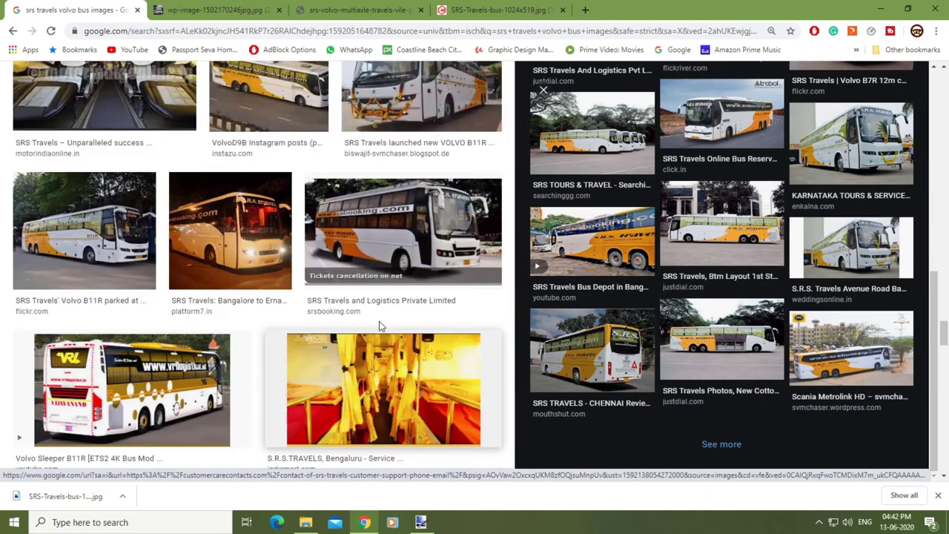
scroll(379, 326, down, 3)
scroll(364, 327, down, 10)
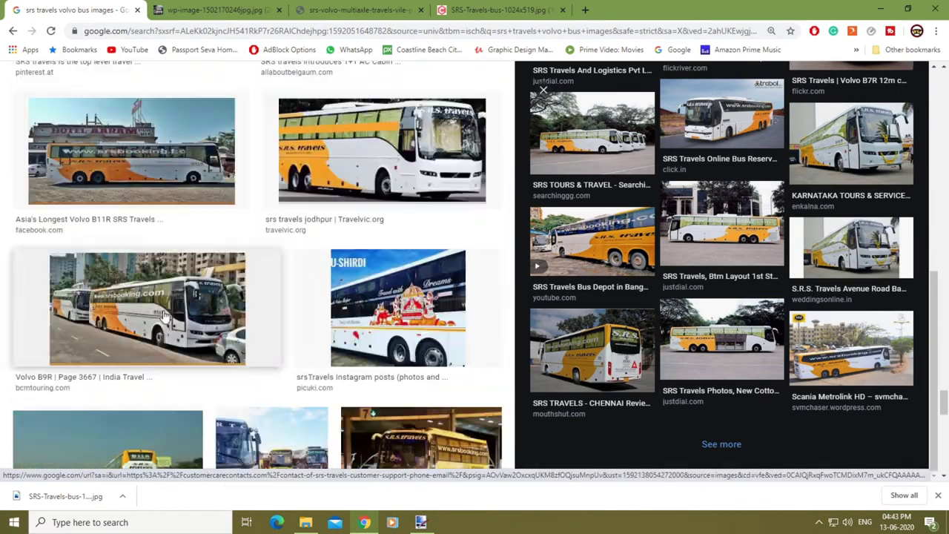
click(148, 312)
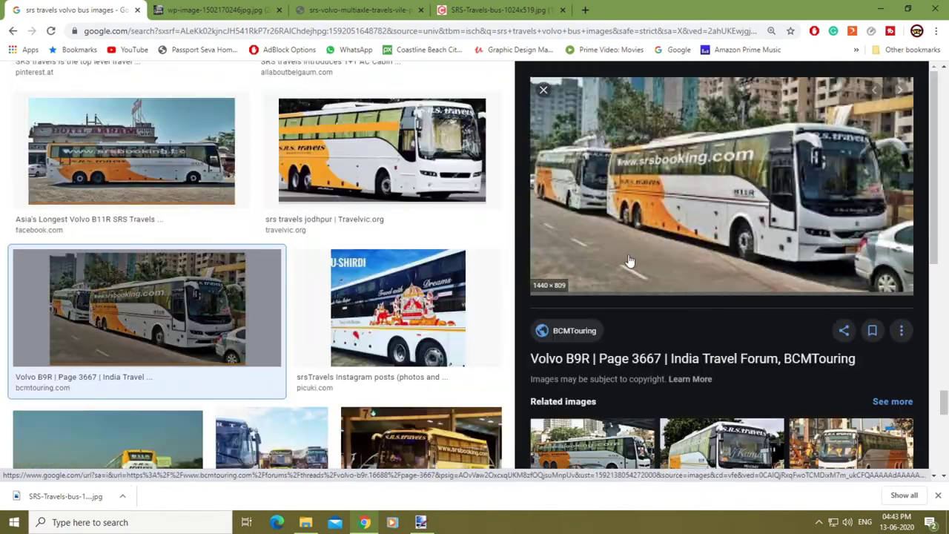
Step: Back in paint.net, change the lettering font to Corbel and complete the windscreen text as "S.R.S. travels"
click(420, 522)
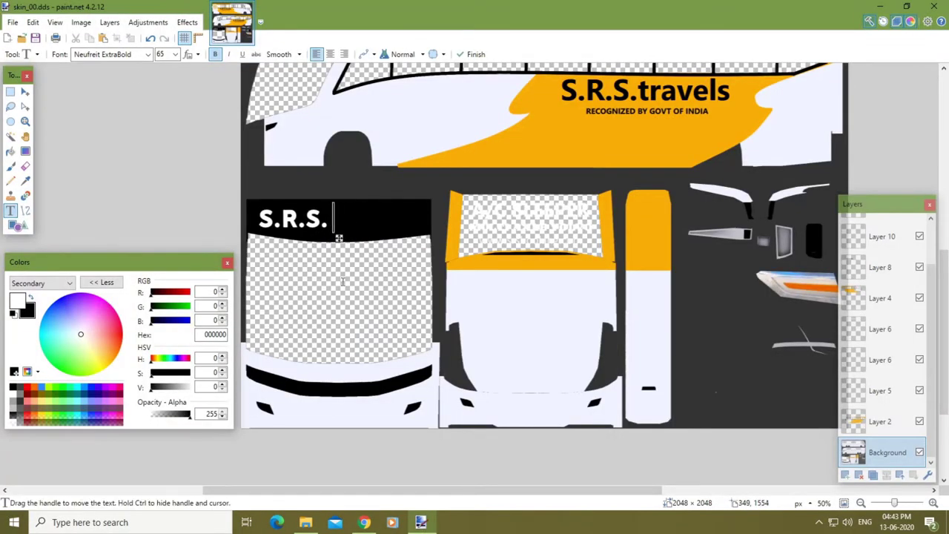
click(148, 54)
scroll(140, 116, up, 20)
click(142, 113)
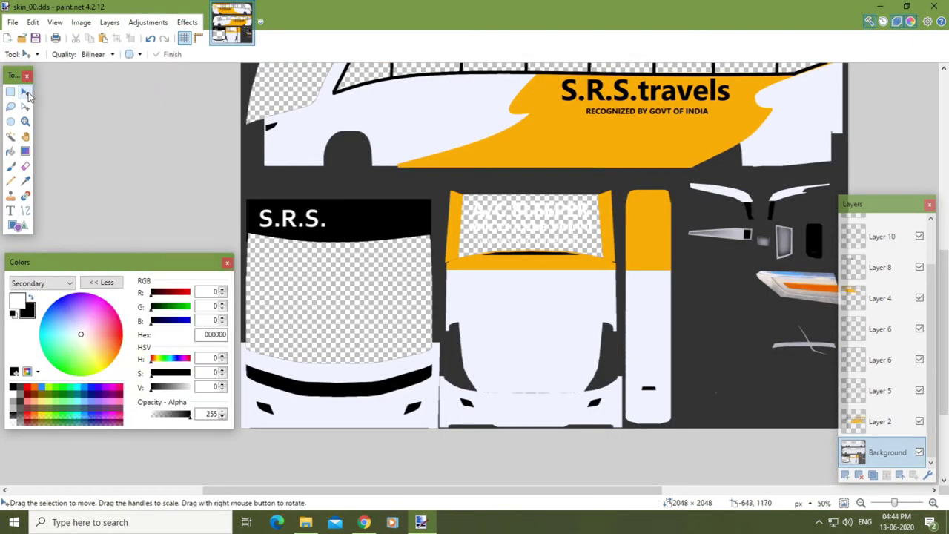
text(travels)
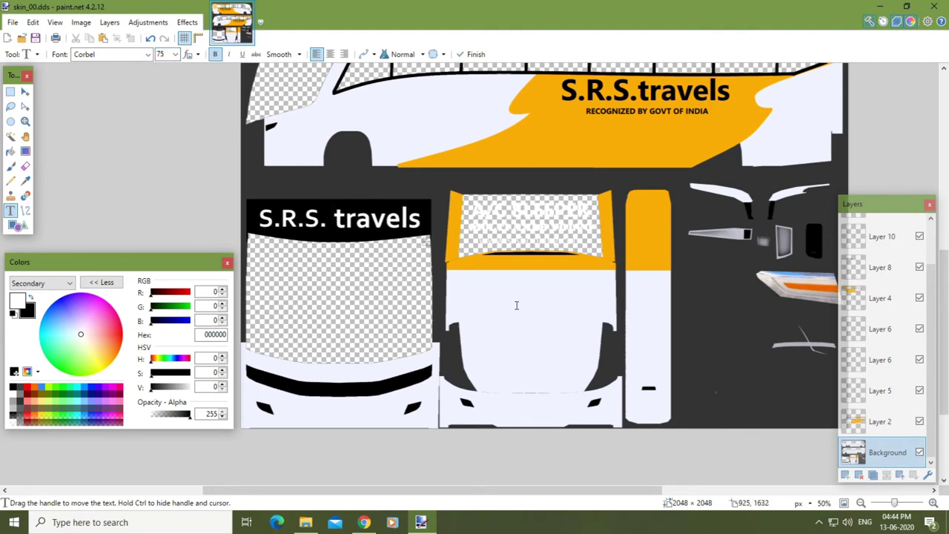
Step: Look through more SRS Travels bus photos in Chrome for livery details
key(alt+Tab)
scroll(296, 297, down, 5)
scroll(701, 255, down, 5)
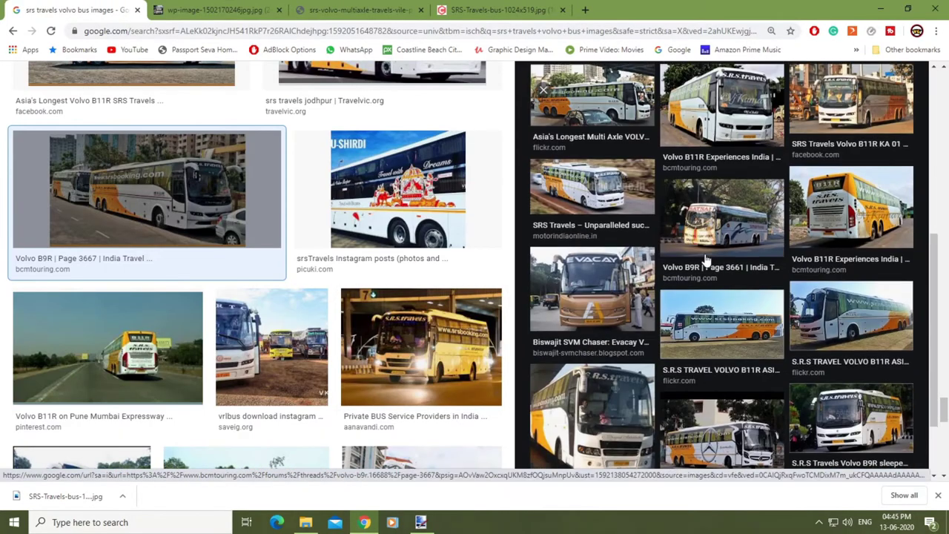
scroll(265, 314, down, 10)
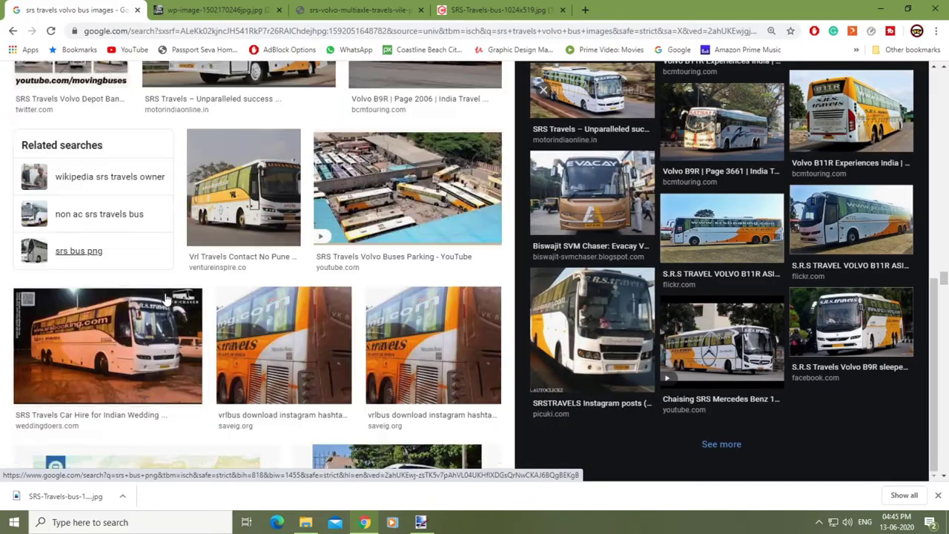
scroll(296, 333, up, 6)
Step: Return to paint.net, make Layer 2 active and undo a trial move of its artwork
click(421, 522)
click(894, 421)
drag(944, 321, 944, 198)
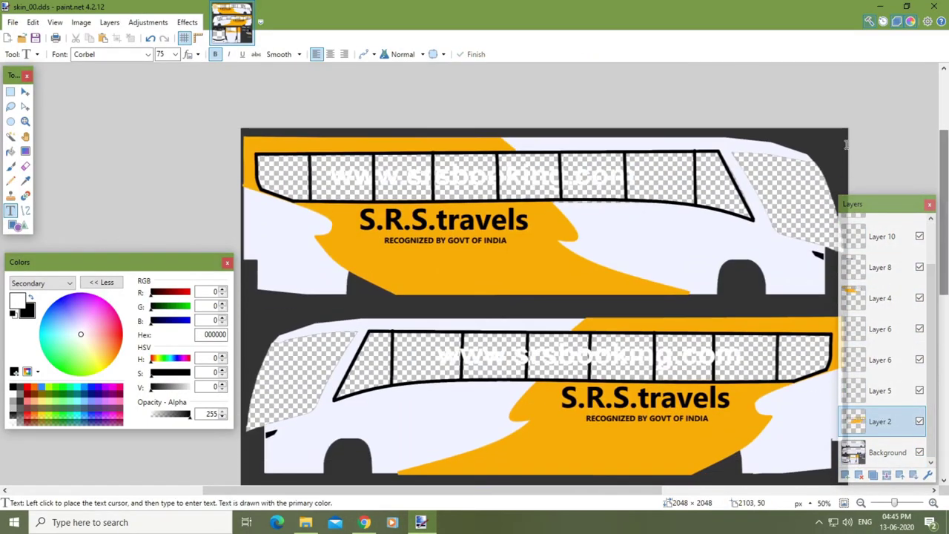
click(25, 92)
drag(231, 202, 243, 217)
key(ctrl+z)
Step: Sample the dark trim colour and draw a horizontal 5-pixel line about 1589 pixels long across the lower bus side's windows
drag(474, 417, 367, 280)
click(14, 314)
click(26, 181)
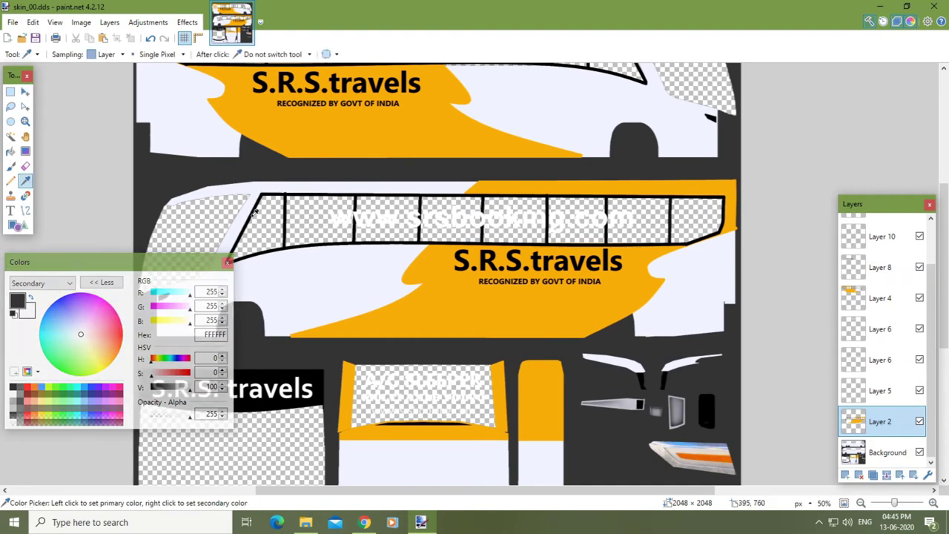
click(25, 211)
drag(254, 205, 726, 203)
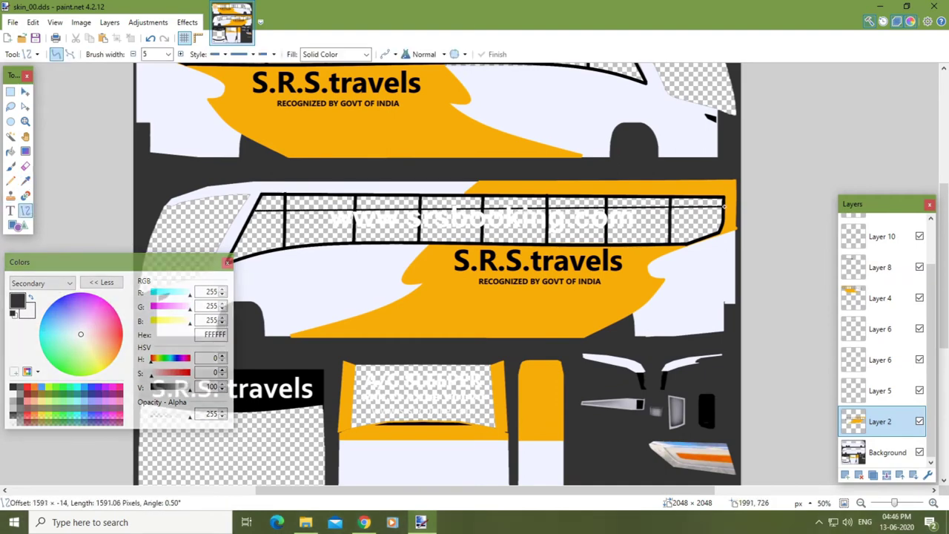
key(Return)
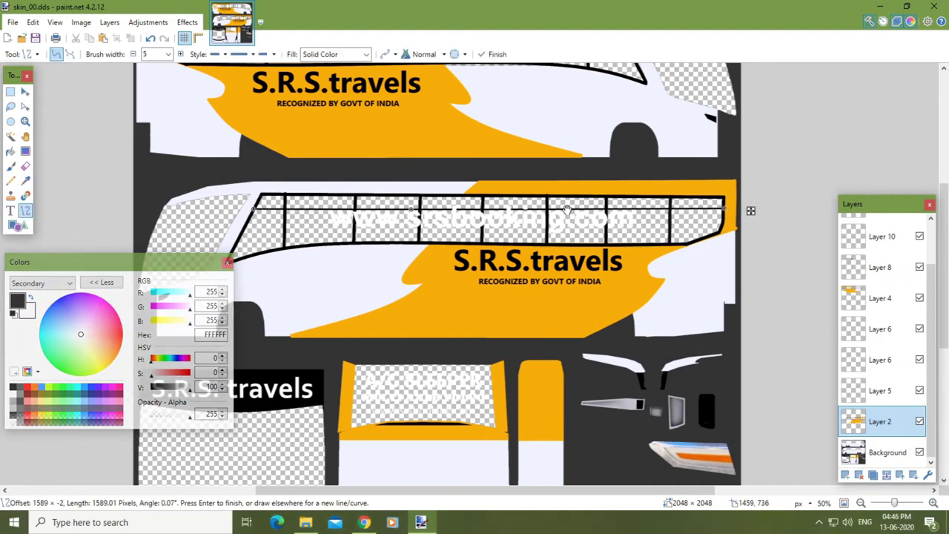
Step: Draw a second 5-pixel line about 1619 pixels long across the lower bus side's windows and fill the band between both lines black
drag(243, 231, 722, 227)
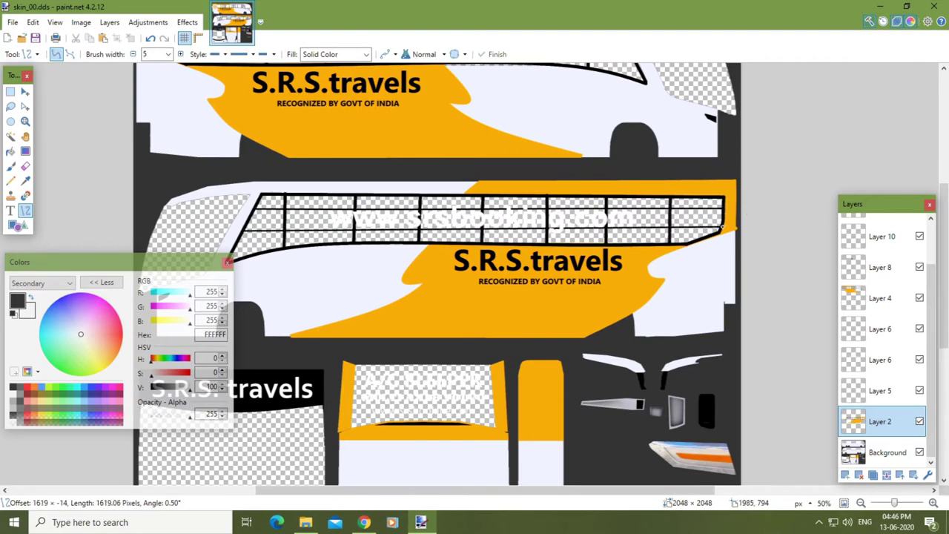
click(11, 92)
drag(246, 208, 719, 226)
key(f)
click(276, 221)
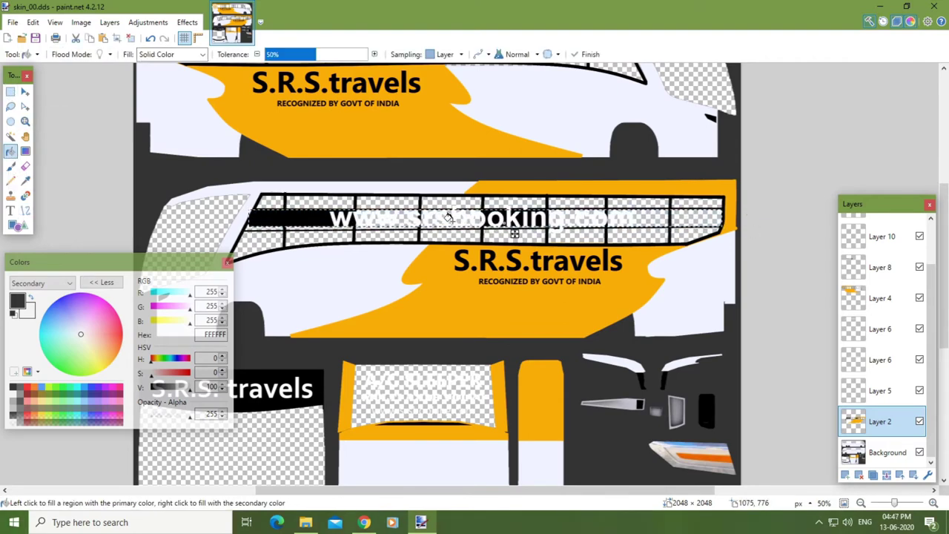
click(415, 221)
click(651, 217)
scroll(276, 247, up, 3)
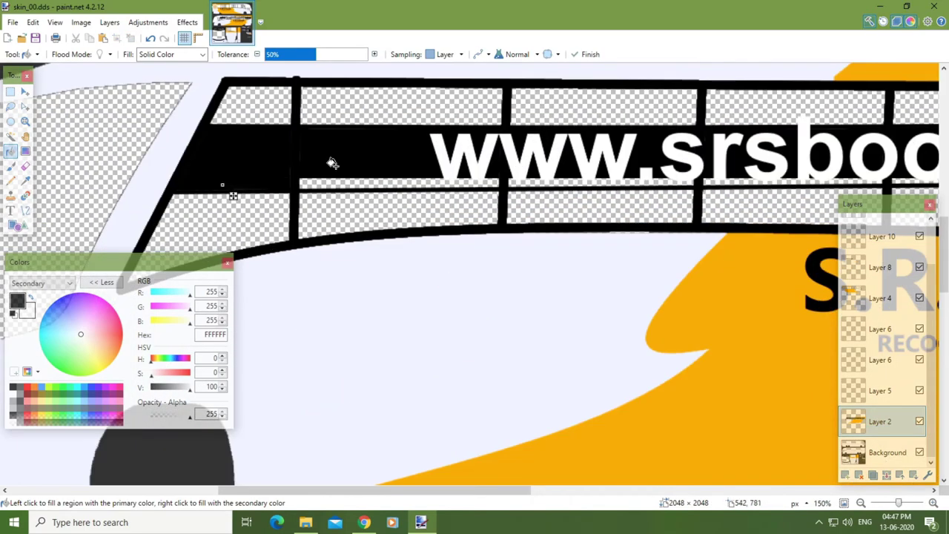
scroll(404, 224, right, 3)
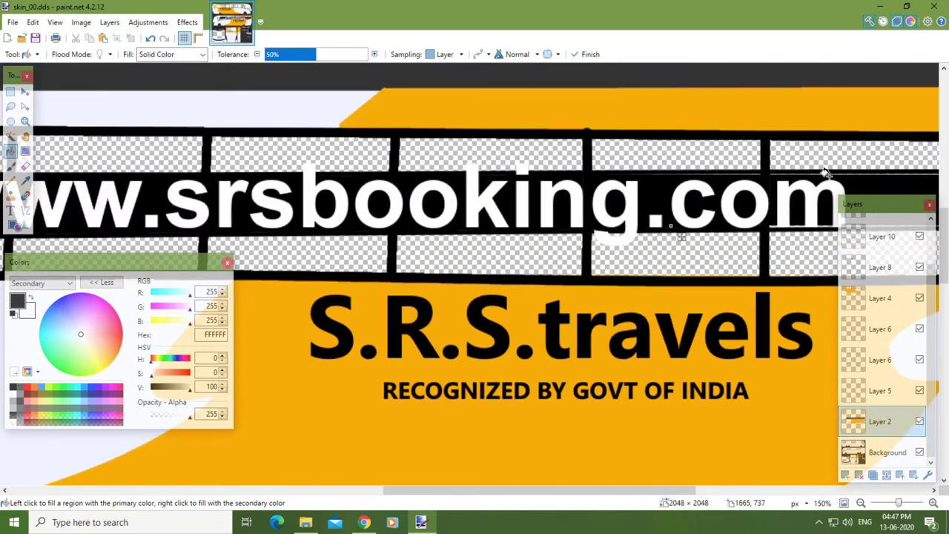
scroll(488, 204, right, 5)
scroll(568, 227, down, 5)
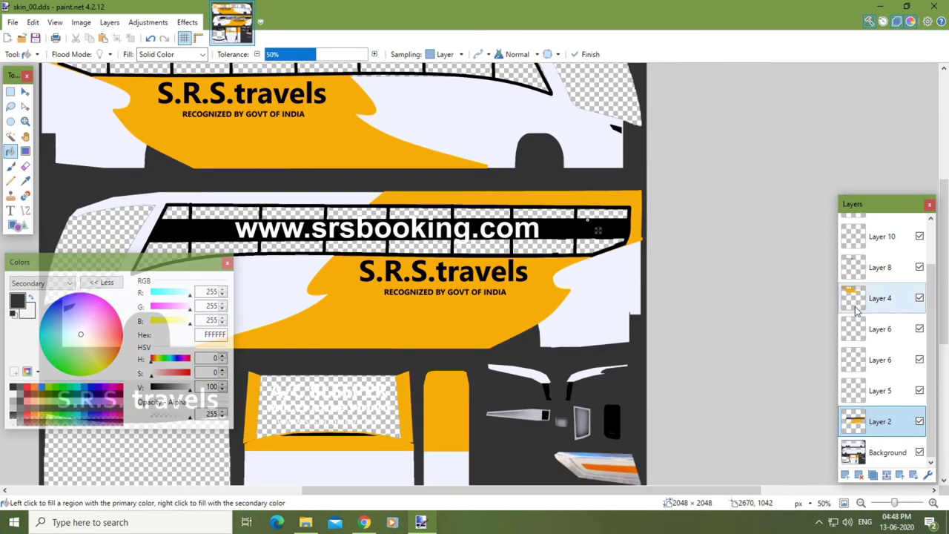
click(880, 360)
click(24, 92)
drag(567, 325, 567, 323)
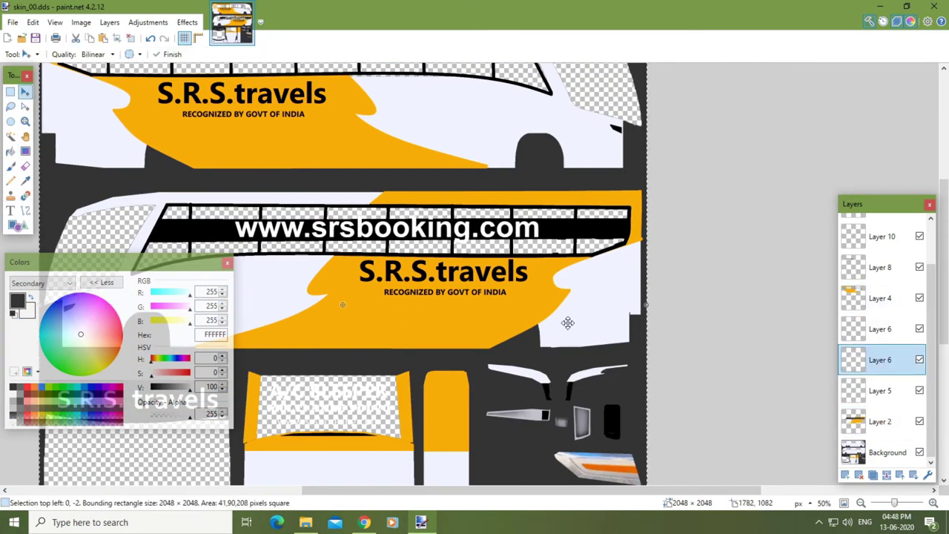
scroll(568, 323, down, 2)
drag(607, 465, 600, 450)
drag(509, 351, 515, 358)
drag(605, 456, 596, 424)
drag(536, 368, 547, 380)
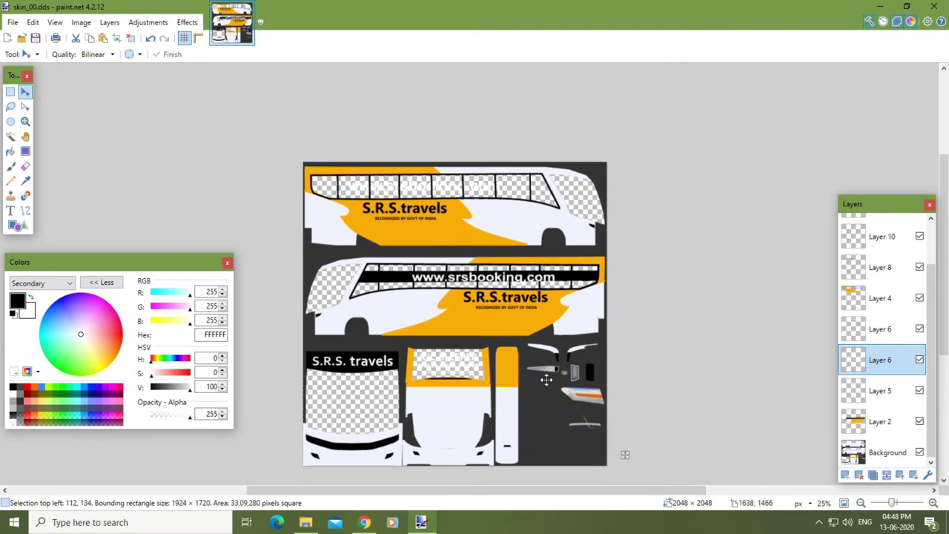
drag(607, 430, 600, 397)
drag(499, 326, 501, 338)
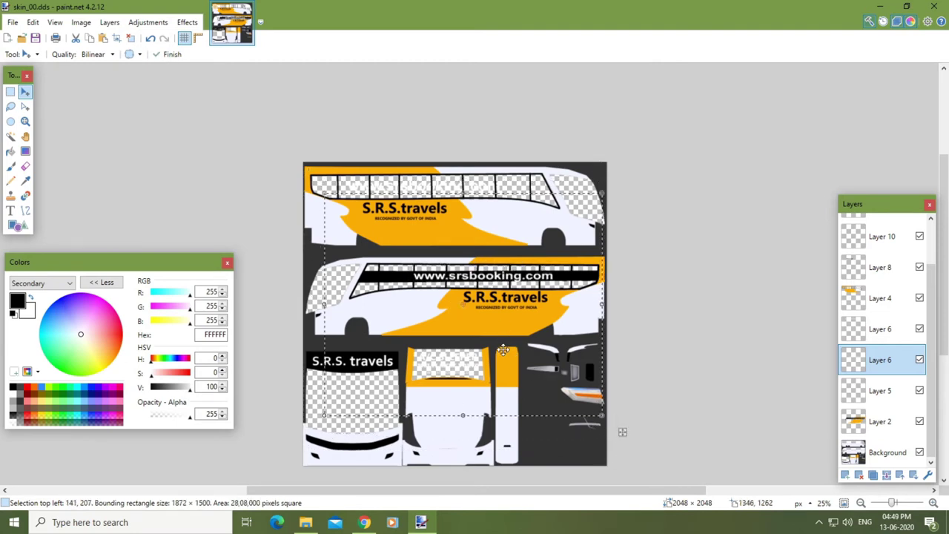
Step: On Layer 4, draw two horizontal 5-pixel lines, about 1613 pixels long, across the upper bus side's windows
click(880, 422)
click(882, 298)
scroll(323, 188, up, 2)
click(24, 214)
mouse_move(299, 175)
mouse_down()
mouse_move(774, 183)
mouse_move(769, 174)
mouse_move(522, 203)
mouse_move(779, 192)
mouse_up()
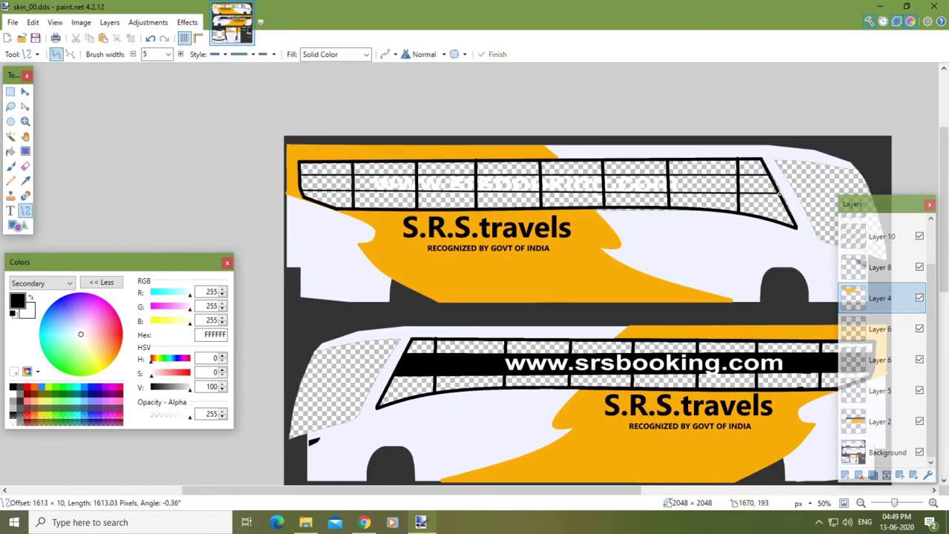
Step: Fill the middle strip of every window between the two lines on the upper bus side with black
click(10, 151)
click(325, 184)
click(370, 184)
click(437, 184)
click(487, 186)
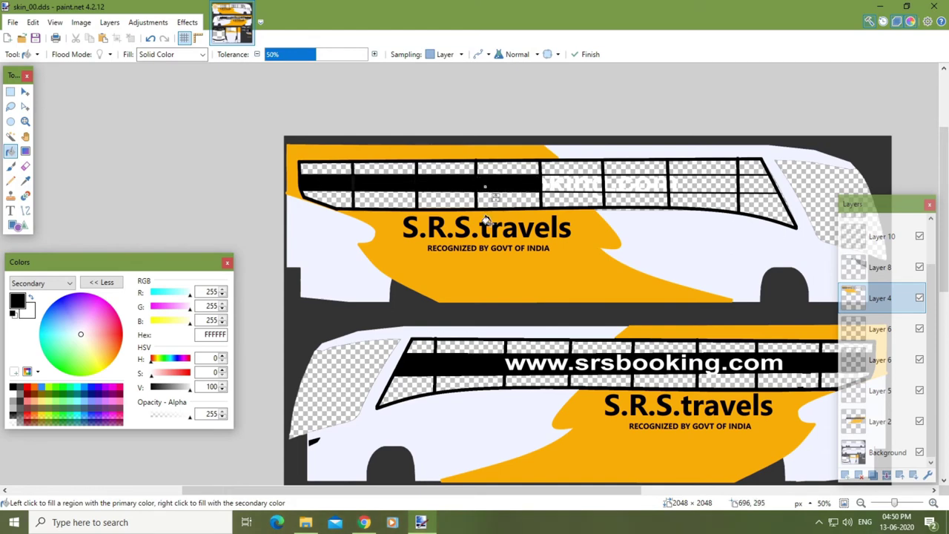
click(556, 183)
click(631, 185)
click(699, 187)
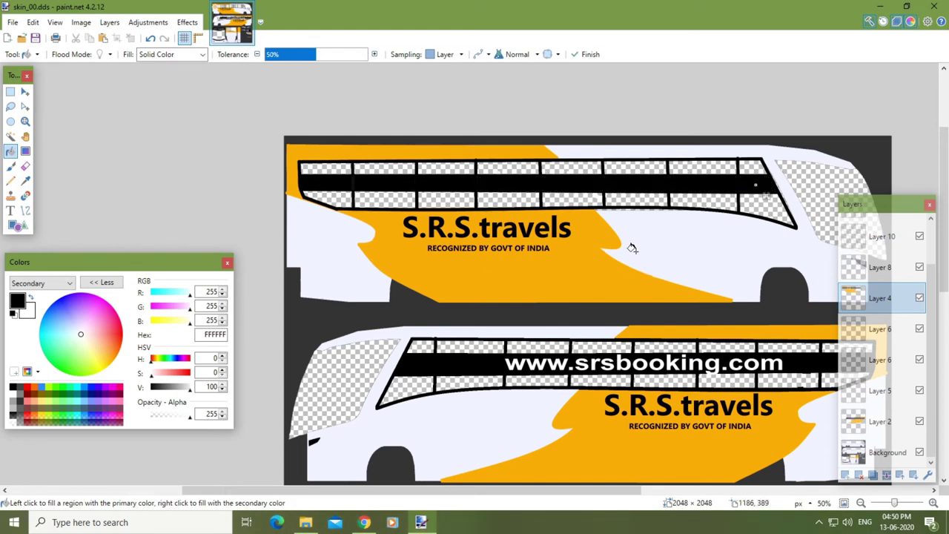
Step: Draw a 5-pixel line about 265 pixels long along the slanted front edge of the upper bus's window frame
click(24, 211)
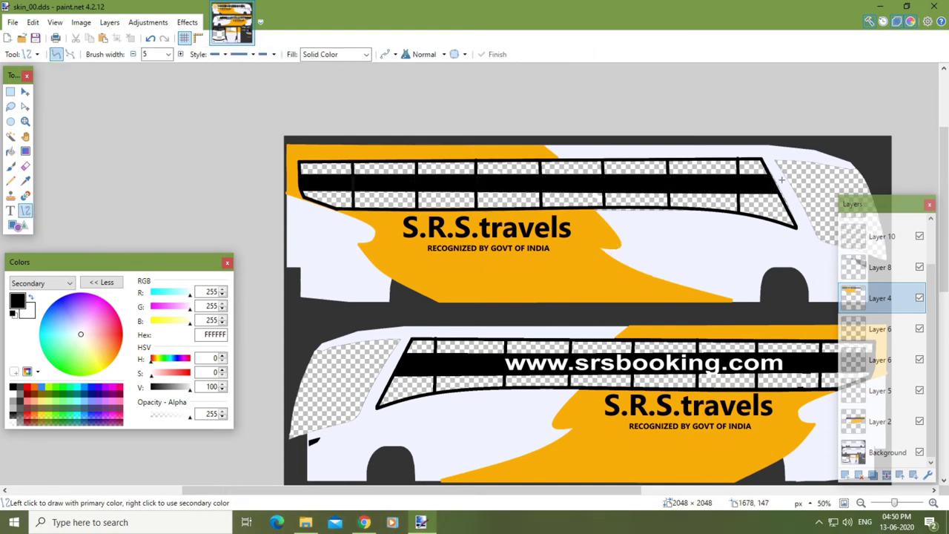
scroll(773, 217, up, 3)
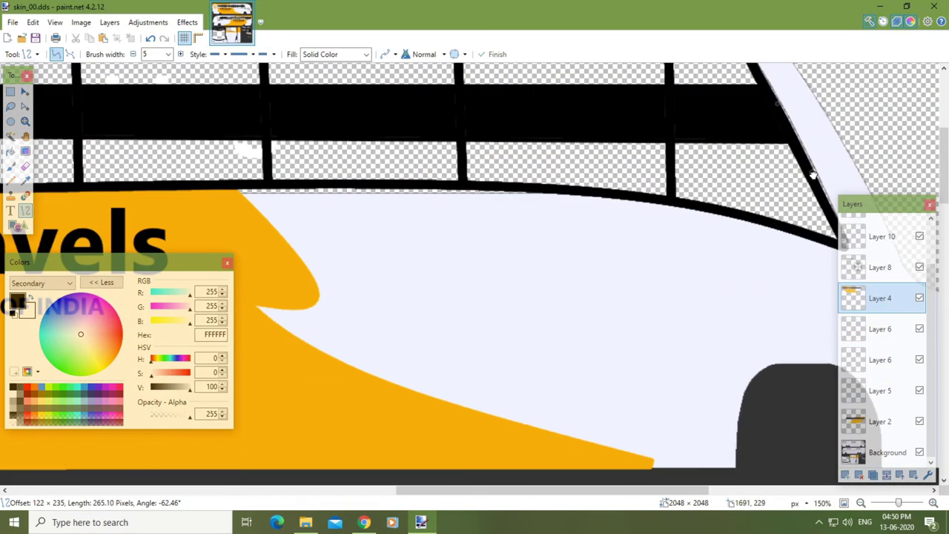
scroll(738, 105, down, 2)
Step: Enlarge Layer 4's artwork slightly to 2058 × 2056 pixels, nudge it into alignment with the upper bus side, and deselect
click(25, 91)
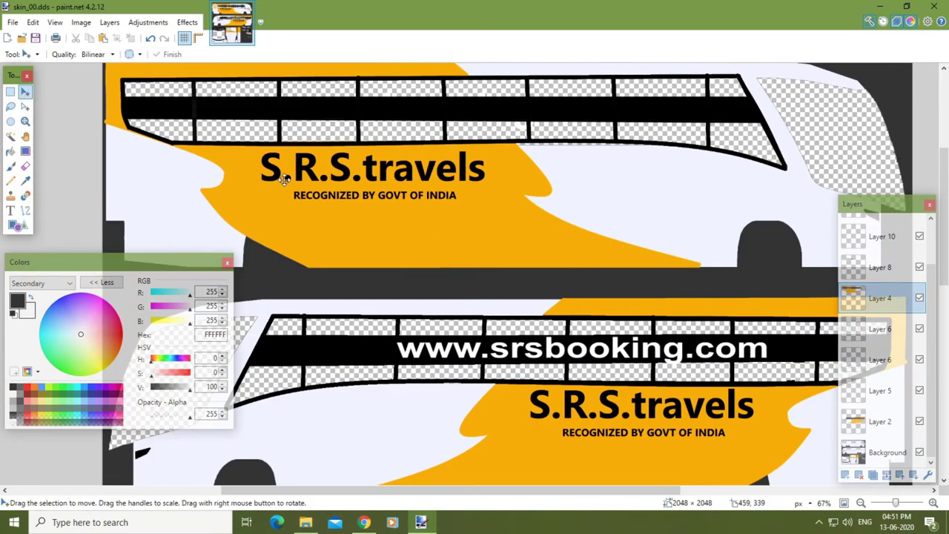
key(ctrl+a)
scroll(284, 179, down, 1)
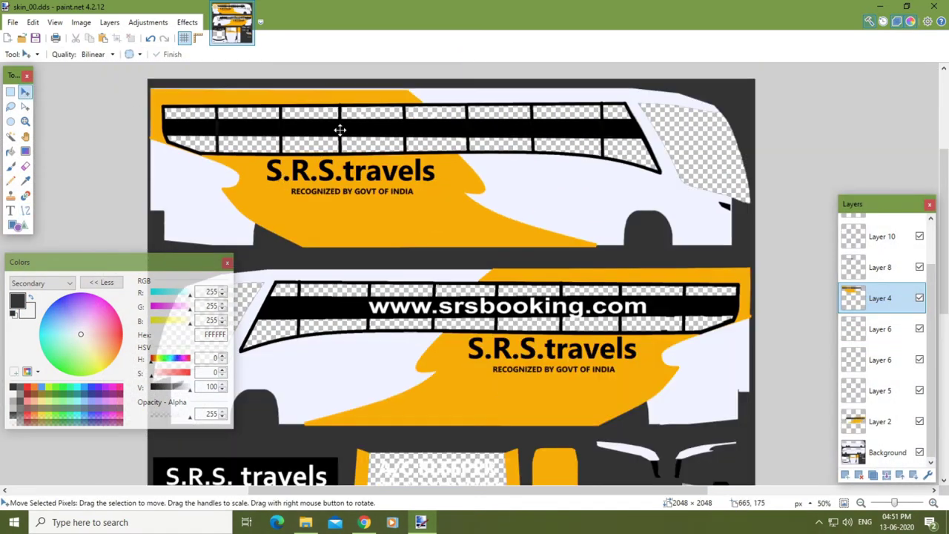
drag(149, 81, 146, 77)
key(Down)
key(Down)
key(Down)
key(Down)
key(Down)
key(Down)
key(Down)
key(Down)
key(Down)
key(Down)
key(Right)
key(Right)
key(Right)
key(Right)
key(Right)
key(Right)
key(Right)
key(Right)
key(Right)
key(Right)
key(Right)
key(Left)
key(Left)
key(Down)
key(Up)
key(Up)
key(Up)
key(Down)
key(Up)
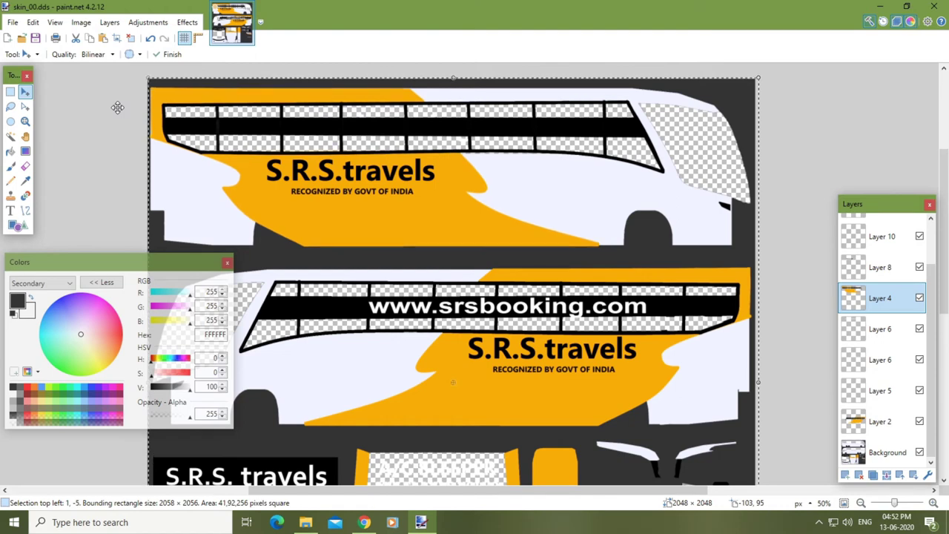
key(ctrl+d)
Step: Merge the topmost Layer 8 down into Layer 10
scroll(181, 158, down, 2)
drag(454, 448, 451, 360)
scroll(885, 290, up, 2)
click(892, 227)
click(888, 475)
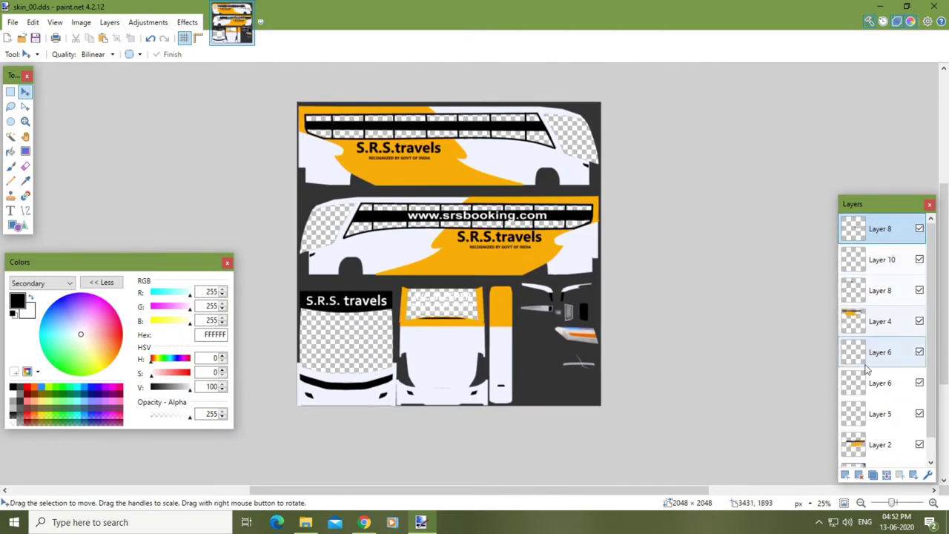
click(888, 476)
Step: Try moving the lower Layer 6's lettering, undo that move, and delete the upper Layer 6
click(882, 352)
drag(582, 315, 602, 437)
key(ctrl+z)
click(882, 321)
click(859, 475)
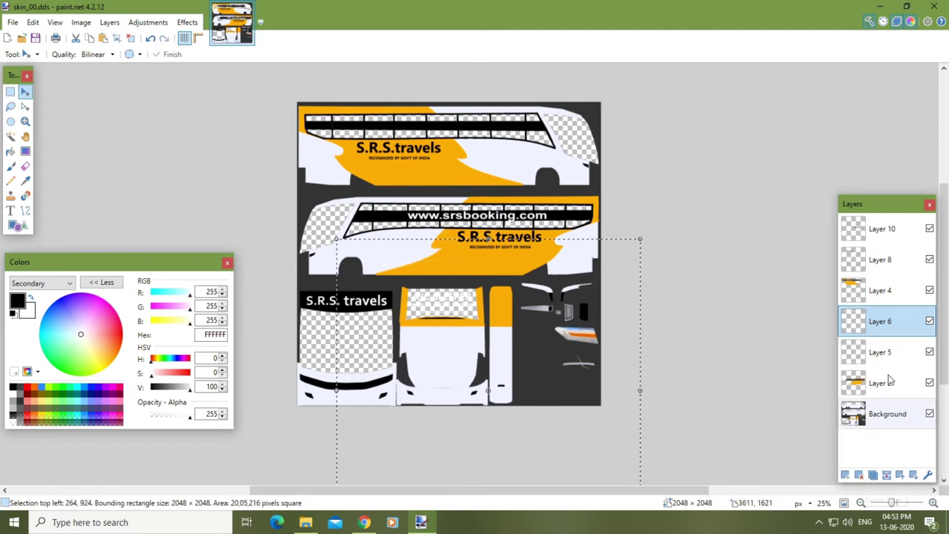
click(875, 323)
key(ctrl+d)
click(874, 476)
click(874, 475)
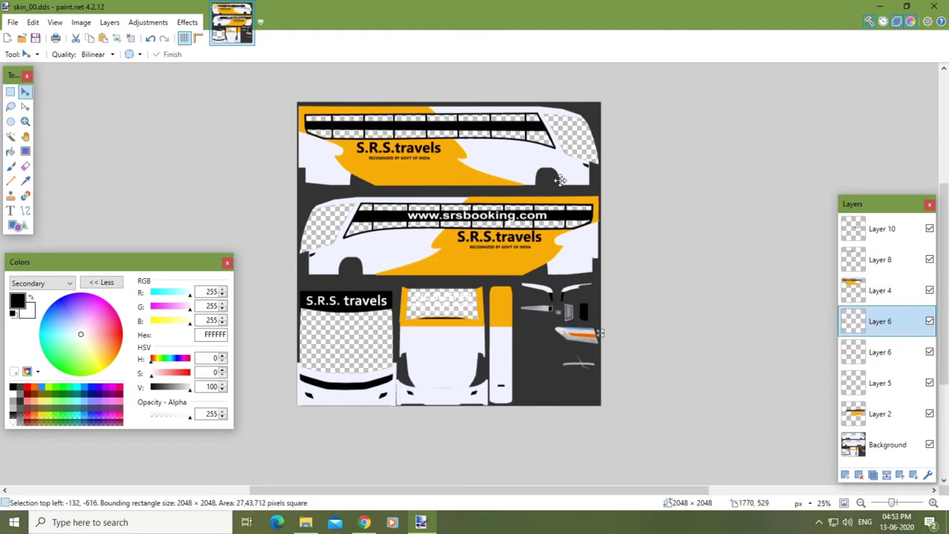
click(900, 475)
mouse_move(552, 252)
mouse_down()
mouse_move(518, 253)
mouse_move(551, 258)
mouse_up()
click(885, 357)
key(ctrl+d)
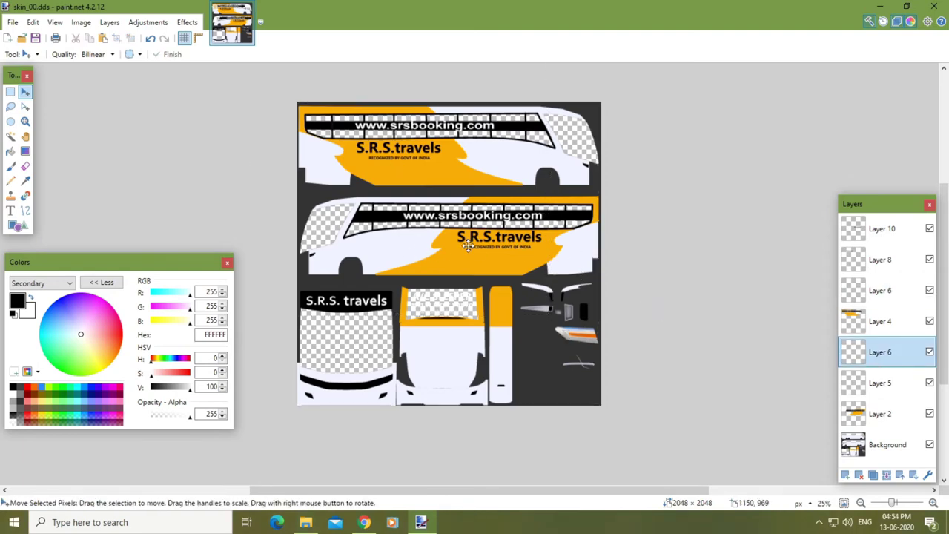
Step: Merge all the remaining layers down into the Background layer
scroll(468, 246, up, 2)
click(887, 475)
click(887, 476)
click(884, 229)
click(887, 476)
click(887, 475)
click(887, 475)
double_click(887, 475)
scroll(606, 327, down, 2)
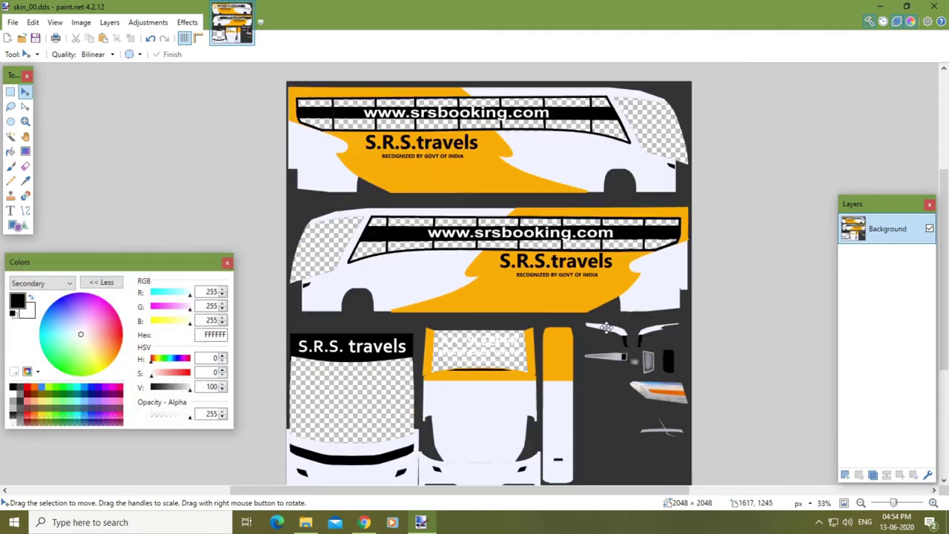
Step: Add a new layer and draw a white rectangle outline about 172 × 25 pixels in the upper bus's third upper window pane
scroll(305, 169, up, 4)
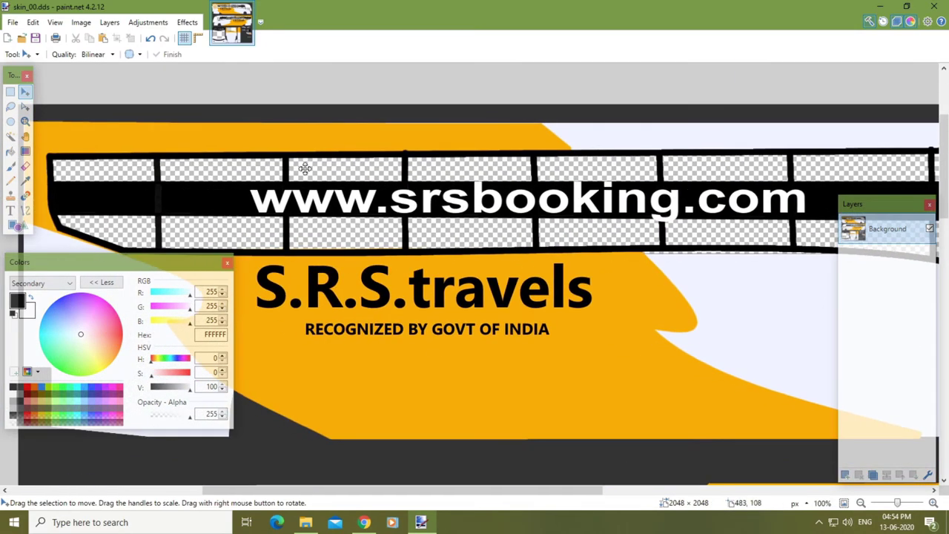
key(ctrl+shift+n)
click(15, 225)
click(74, 55)
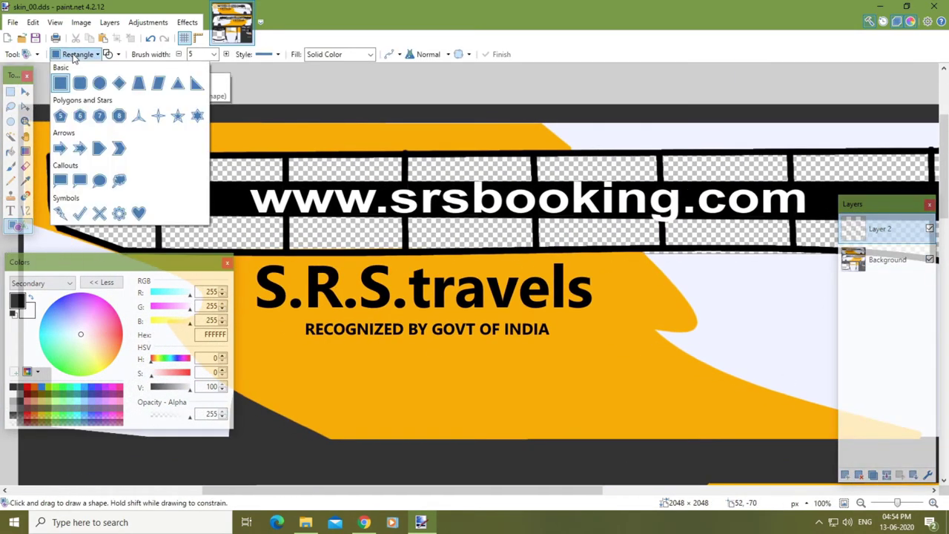
click(60, 84)
drag(295, 164, 395, 175)
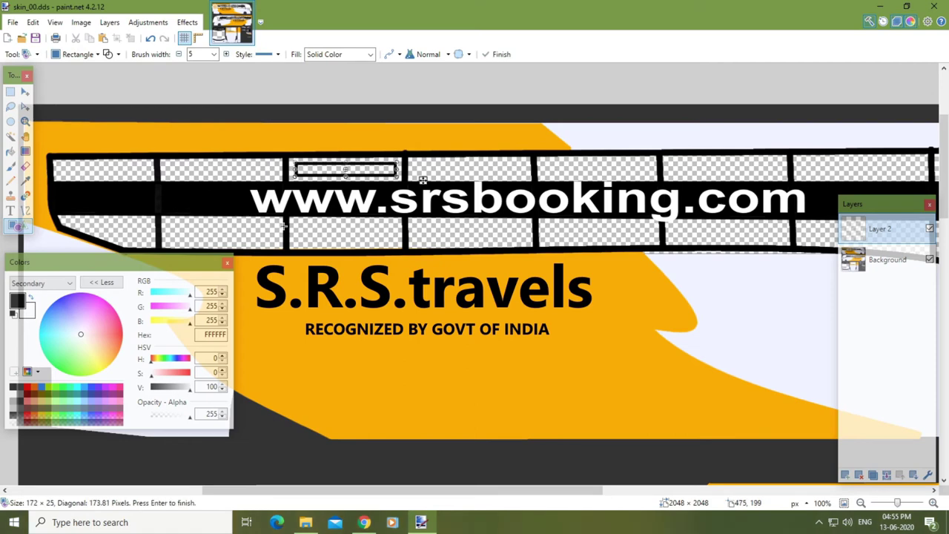
click(31, 295)
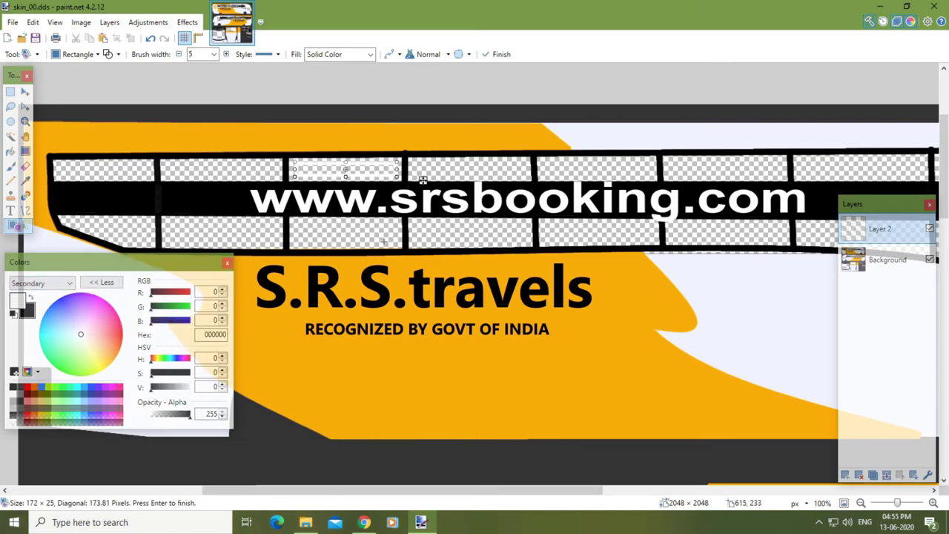
Step: Add the red text "EMERGENCY EXIT" in Corbel at size 10 and centre it inside the white rectangle
click(11, 210)
scroll(289, 182, up, 2)
click(325, 147)
double_click(163, 54)
text(10)
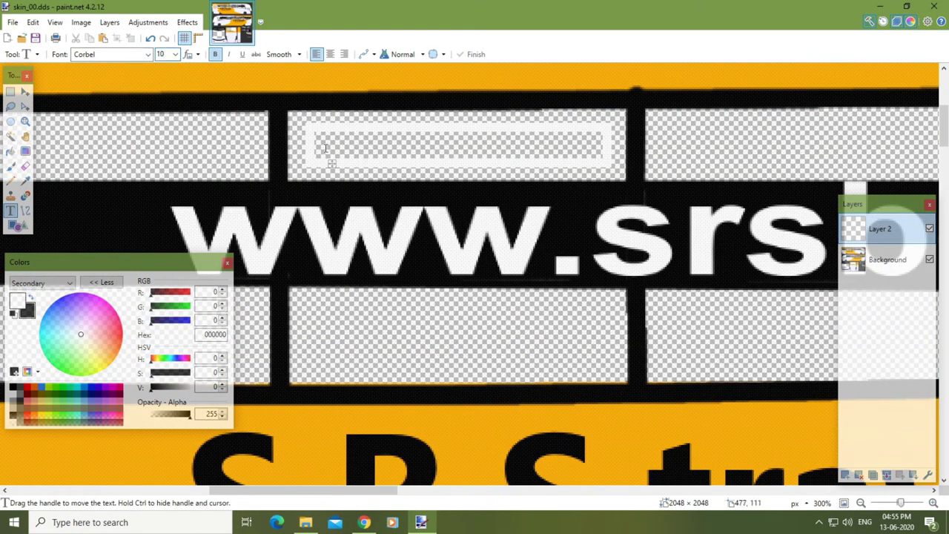
click(28, 387)
click(31, 296)
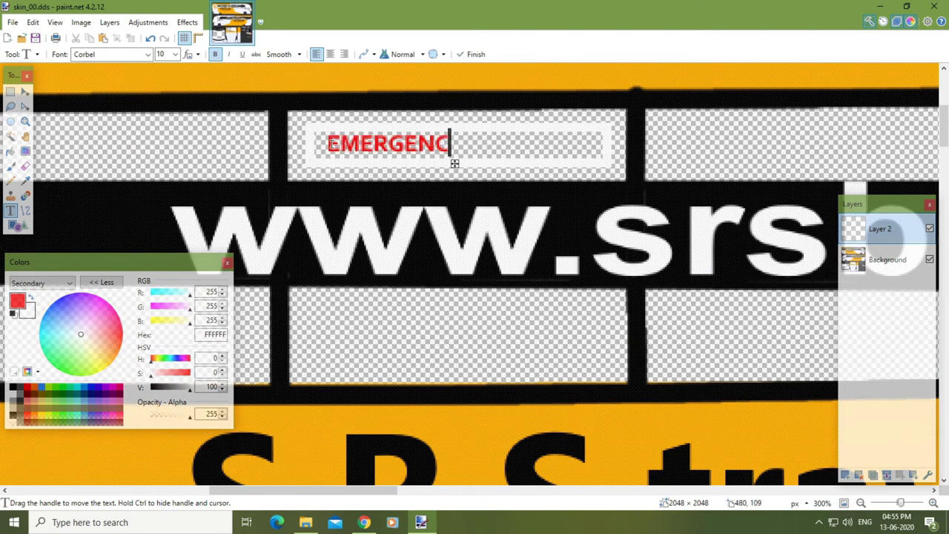
drag(523, 163, 559, 166)
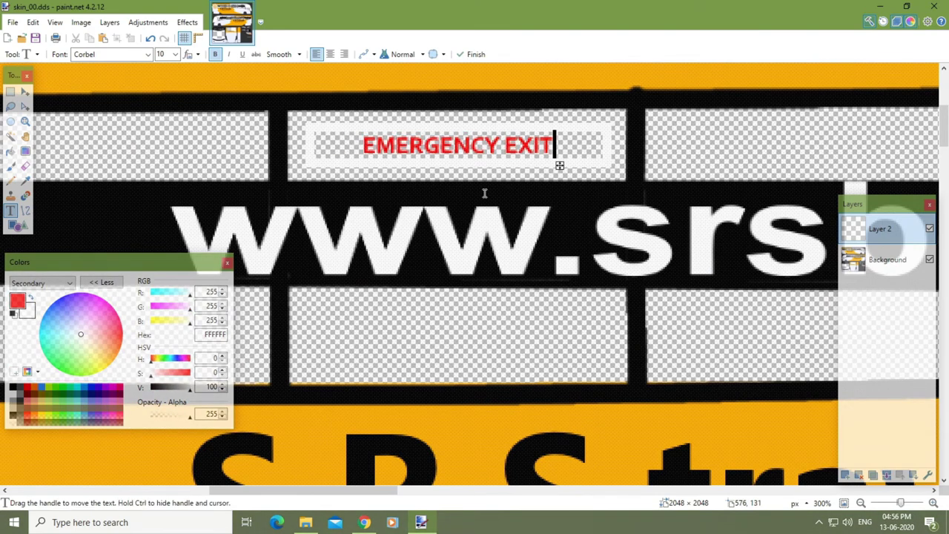
Step: Duplicate the EMERGENCY EXIT label layer and place the copy in the upper bus's fifth upper window pane
click(906, 261)
click(903, 228)
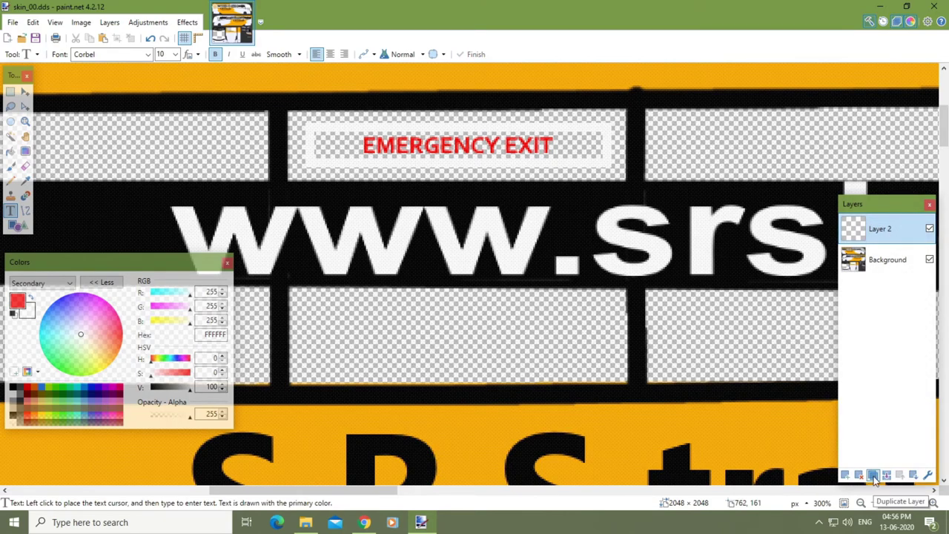
click(873, 475)
key(m)
drag(422, 204, 763, 214)
drag(772, 216, 471, 238)
scroll(519, 234, down, 6)
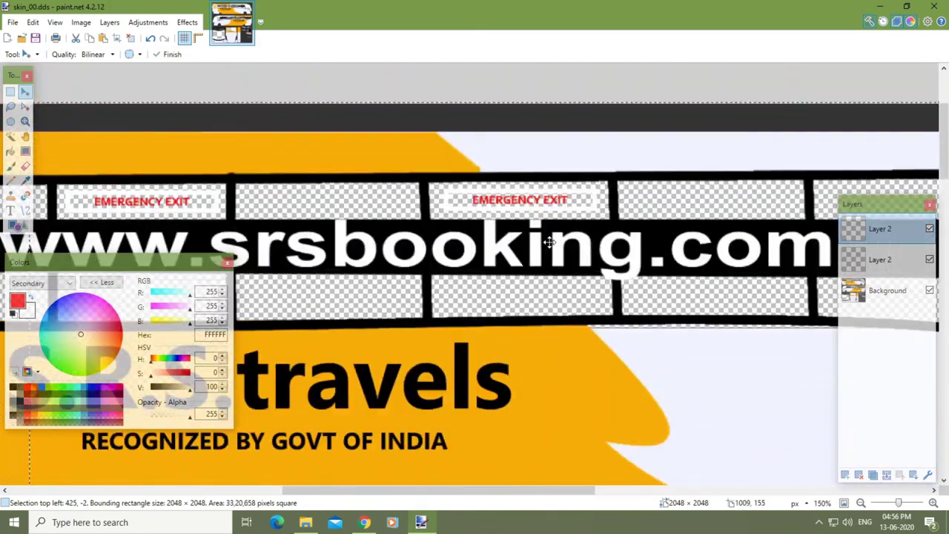
Step: Place a copy of both EMERGENCY EXIT labels in the upper window panes of the lower bus side
scroll(565, 306, down, 2)
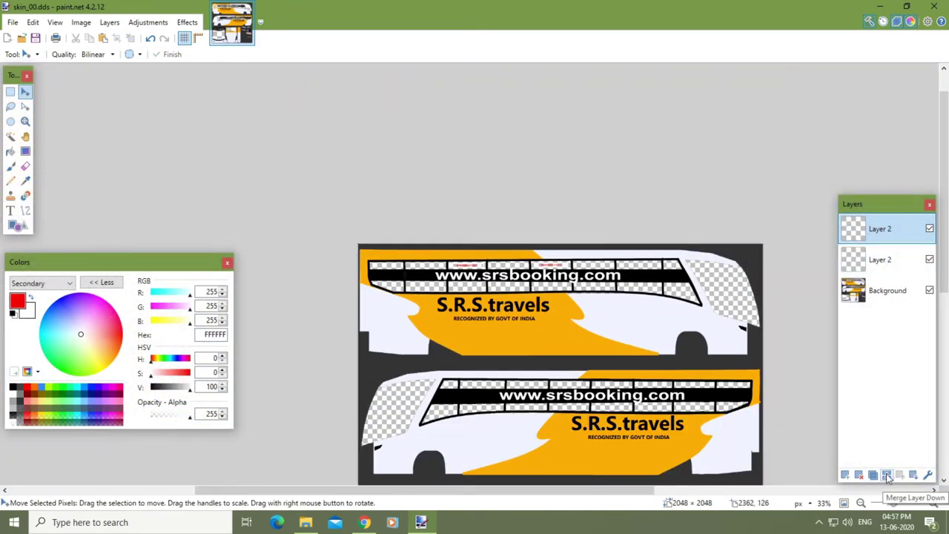
drag(737, 428, 733, 428)
scroll(732, 267, up, 2)
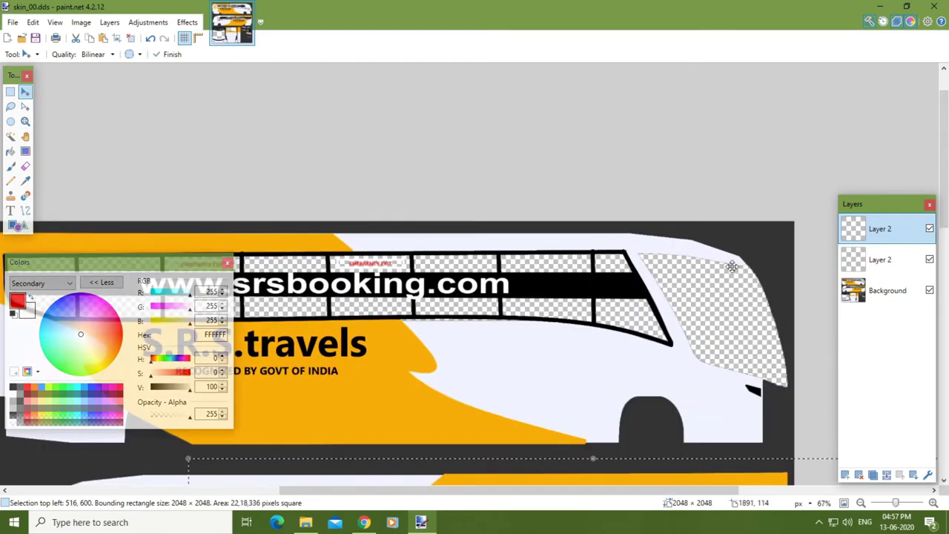
scroll(660, 298, down, 3)
key(ctrl+d)
Step: Merge the EMERGENCY EXIT label layers down into the Background layer
scroll(590, 328, down, 3)
click(886, 476)
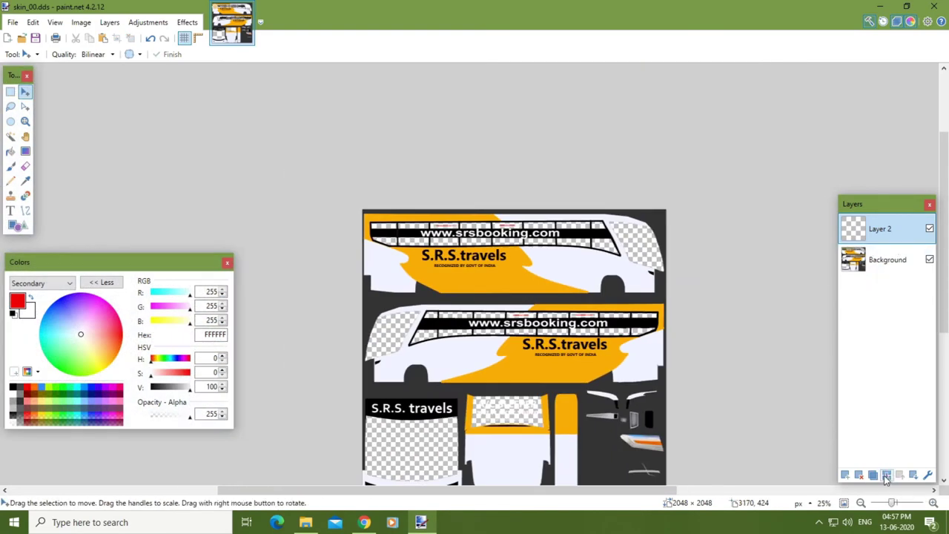
click(886, 476)
Step: Open the other bus skin image and select its yellow number plate for copying
scroll(731, 327, up, 2)
key(ctrl+o)
click(349, 112)
double_click(349, 111)
scroll(273, 121, up, 10)
click(10, 92)
drag(358, 186, 580, 330)
Step: Return to skin_00.dds and paste the yellow number plate near the rear of both the upper and lower bus sides
click(232, 24)
key(ctrl+v)
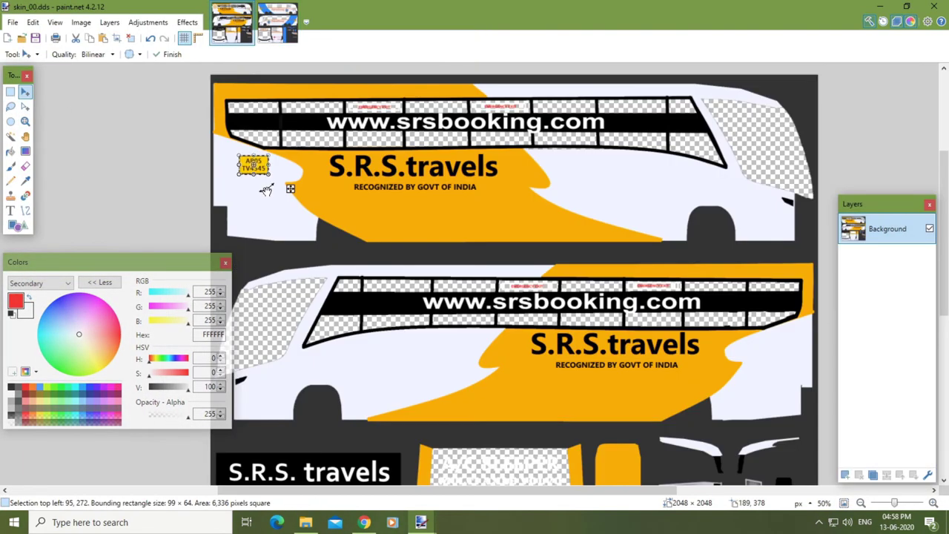
drag(272, 203, 816, 366)
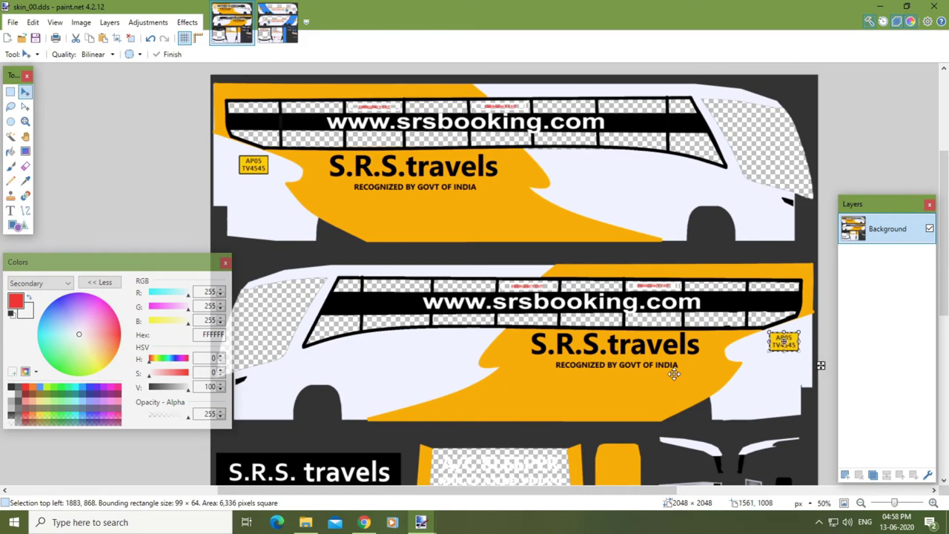
Step: Close the front-view bus reference photo in Chrome, and add a new layer for lettering in skin_00.dds
scroll(556, 317, down, 1)
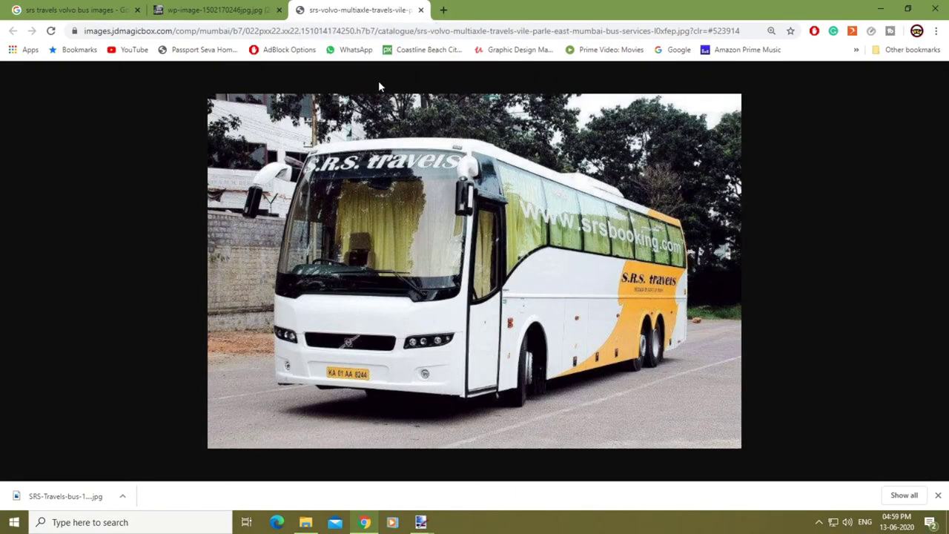
click(420, 10)
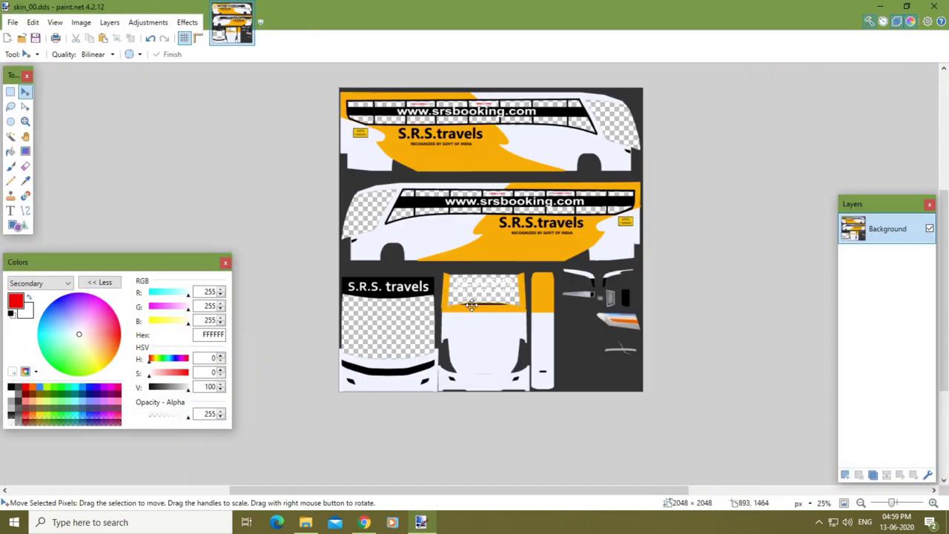
click(846, 475)
key(t)
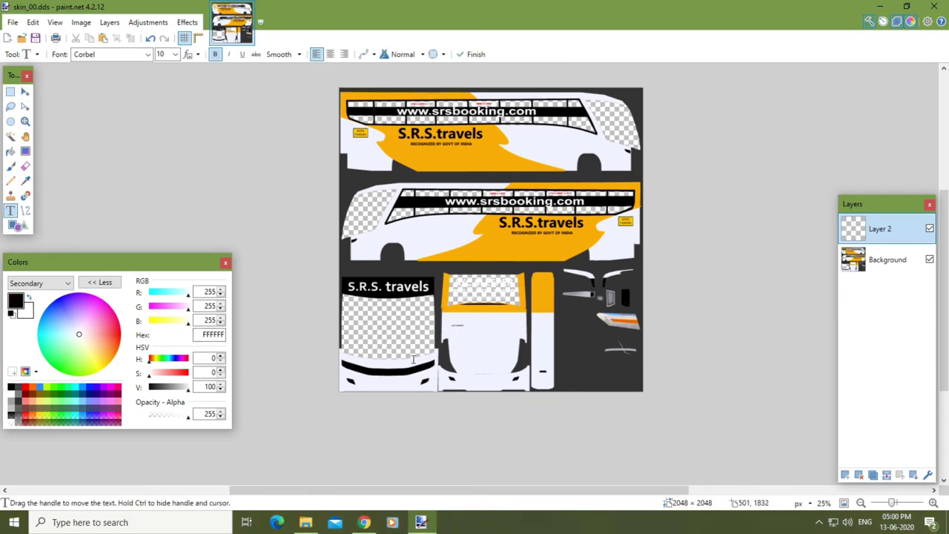
scroll(413, 358, up, 3)
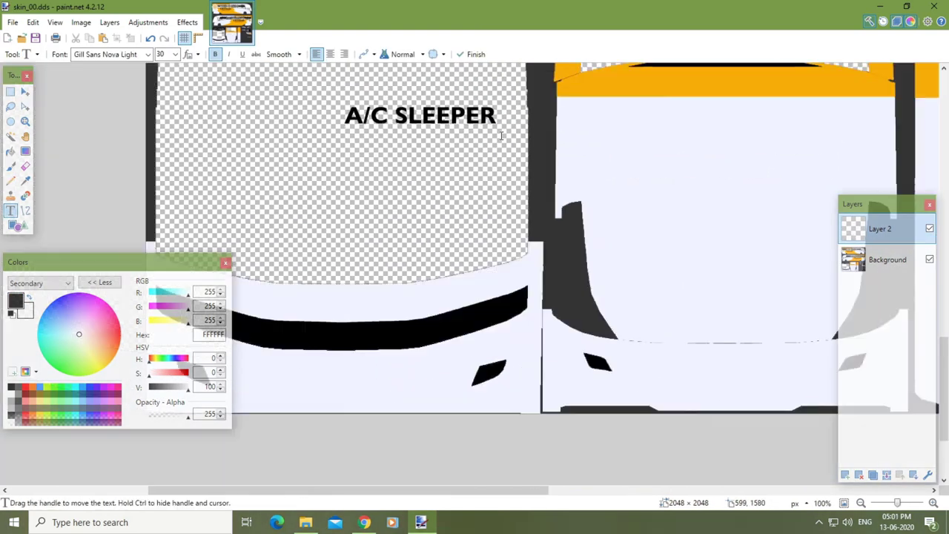
scroll(499, 136, down, 2)
click(585, 155)
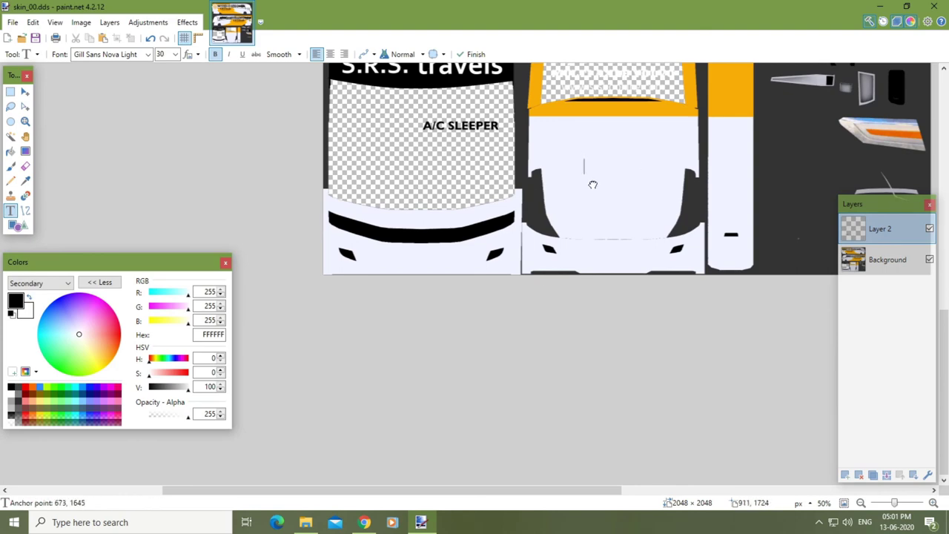
Step: Place the bold lettering A/C SLEEPER in size 25 below the front windows of the lower bus side
scroll(434, 216, up, 3)
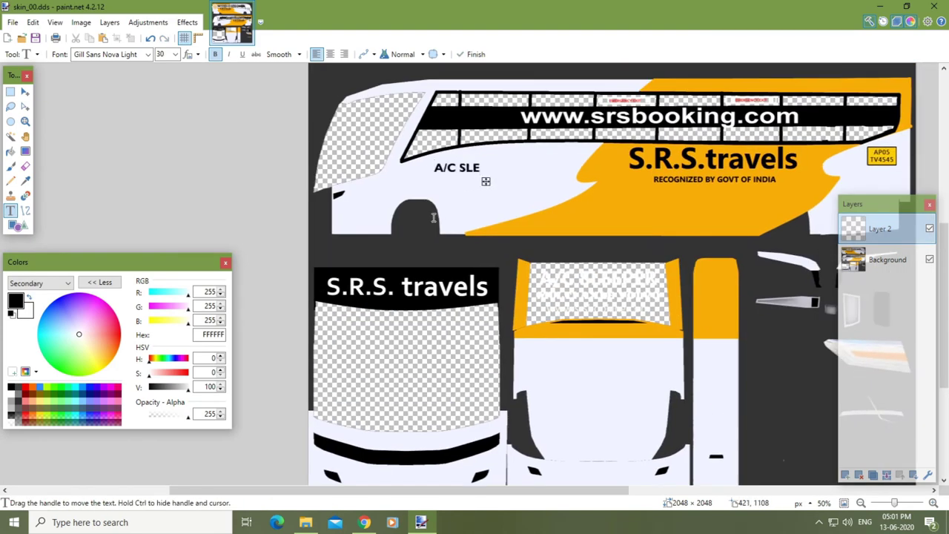
mouse_move(514, 182)
mouse_down()
mouse_move(544, 172)
mouse_move(529, 177)
mouse_up()
drag(157, 55, 196, 59)
text(25)
drag(515, 174, 517, 174)
click(25, 92)
Step: Add MULTI AXLE VOLVO in bold size 20 directly under A/C SLEEPER on the lower bus side
click(11, 210)
click(448, 174)
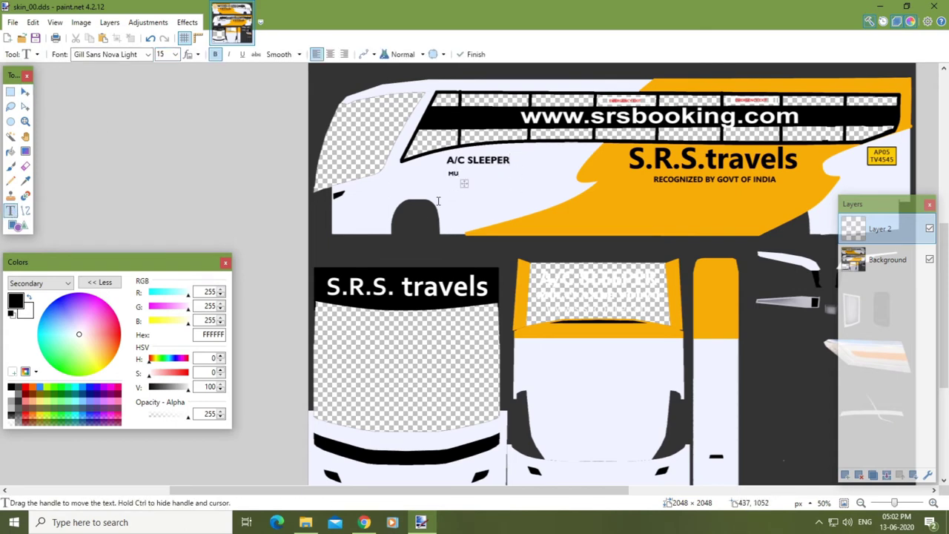
drag(521, 183, 520, 179)
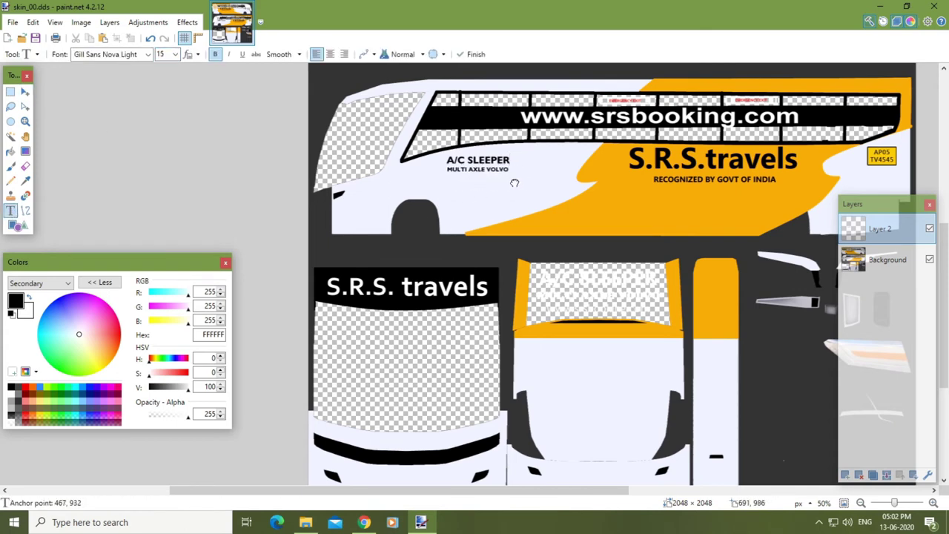
click(215, 56)
click(198, 54)
drag(524, 182, 521, 184)
scroll(511, 219, up, 2)
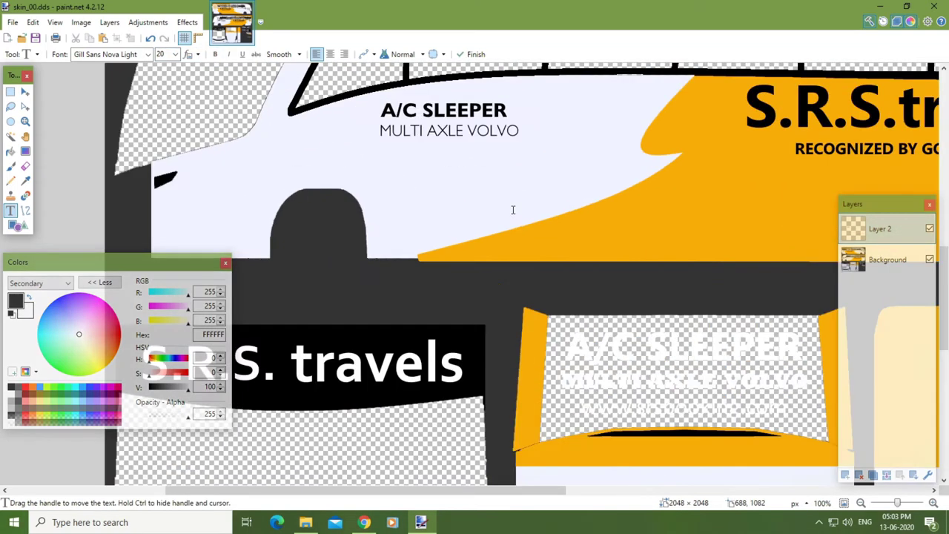
click(217, 56)
drag(548, 147, 550, 142)
Step: Duplicate the A/C SLEEPER lettering layer and place a reduced copy above the front wheel arch of the upper bus side
scroll(558, 159, down, 1)
scroll(558, 159, down, 2)
click(886, 233)
click(873, 475)
click(25, 92)
scroll(560, 337, up, 3)
drag(559, 342, 733, 221)
drag(573, 411, 700, 339)
drag(773, 230, 720, 245)
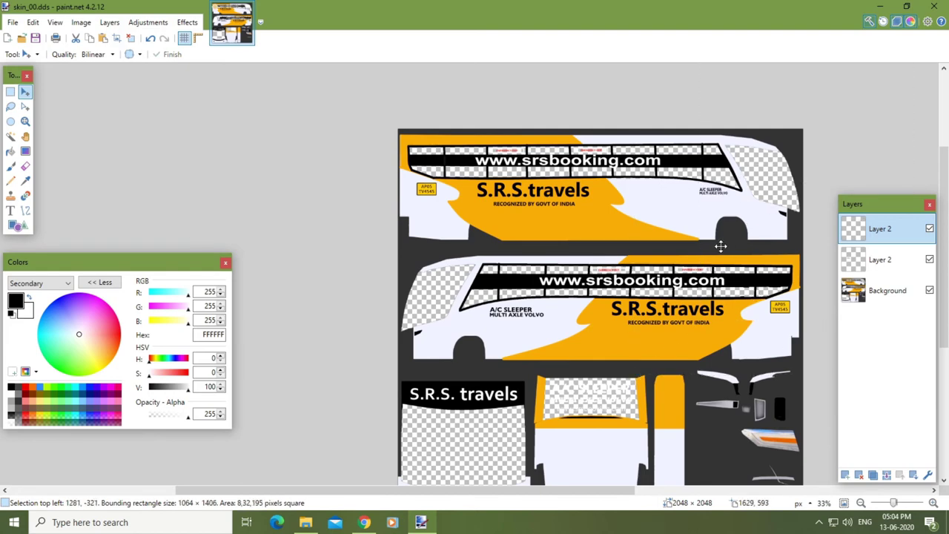
key(ctrl+d)
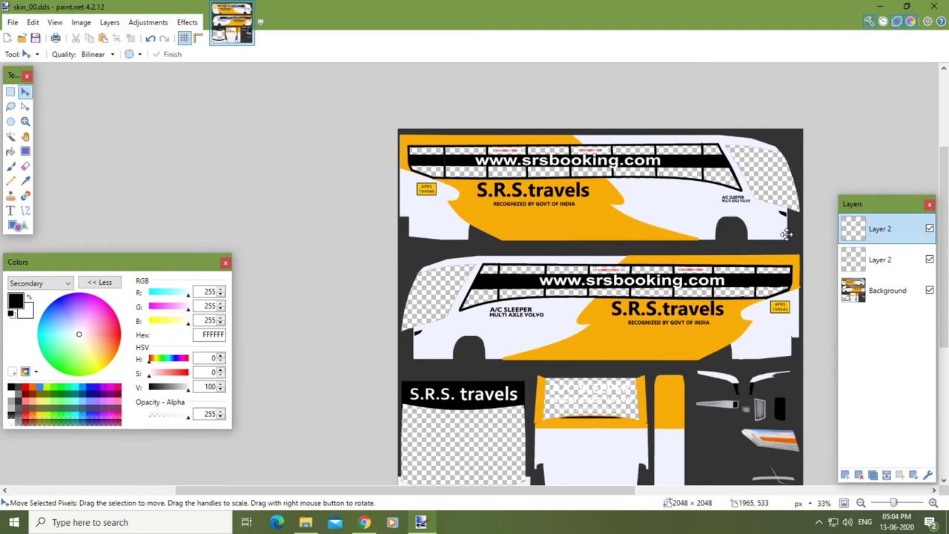
Step: Replace the lower side's large A/C SLEEPER lettering with a duplicate of the small version, placed above the front wheel arch
click(885, 259)
click(859, 474)
click(890, 229)
click(872, 475)
drag(749, 212, 486, 333)
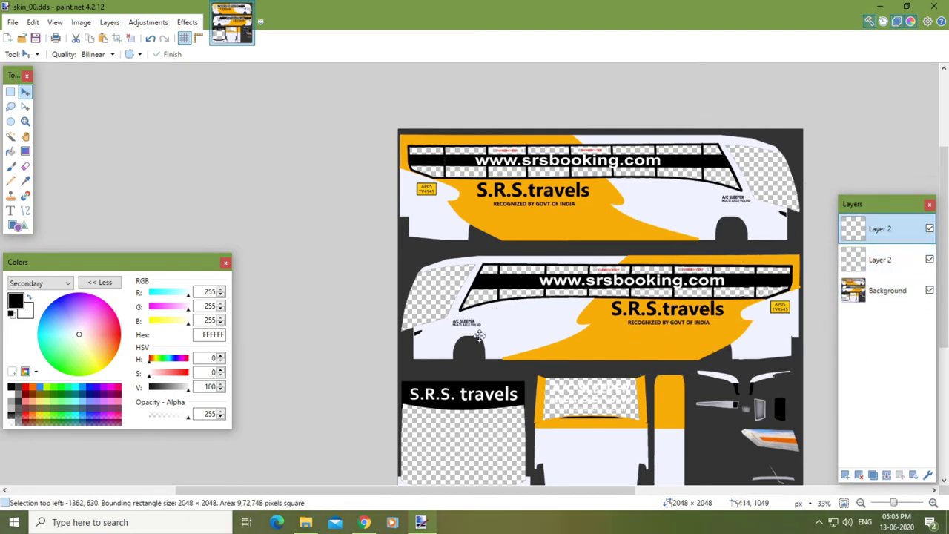
Step: Examine the rear lettering in the bus reference photo in Chrome, and return to the skin image
scroll(750, 395, down, 2)
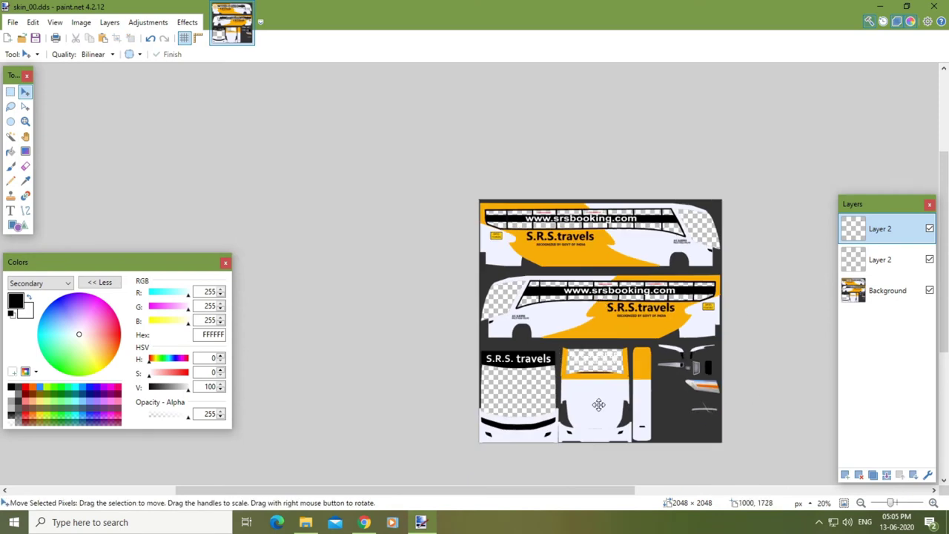
key(alt+Tab)
click(583, 298)
click(581, 293)
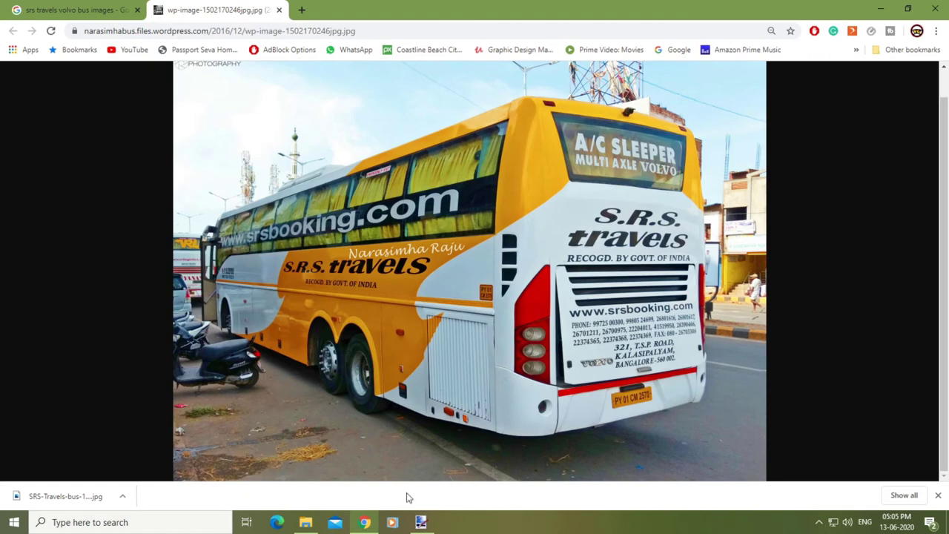
click(421, 522)
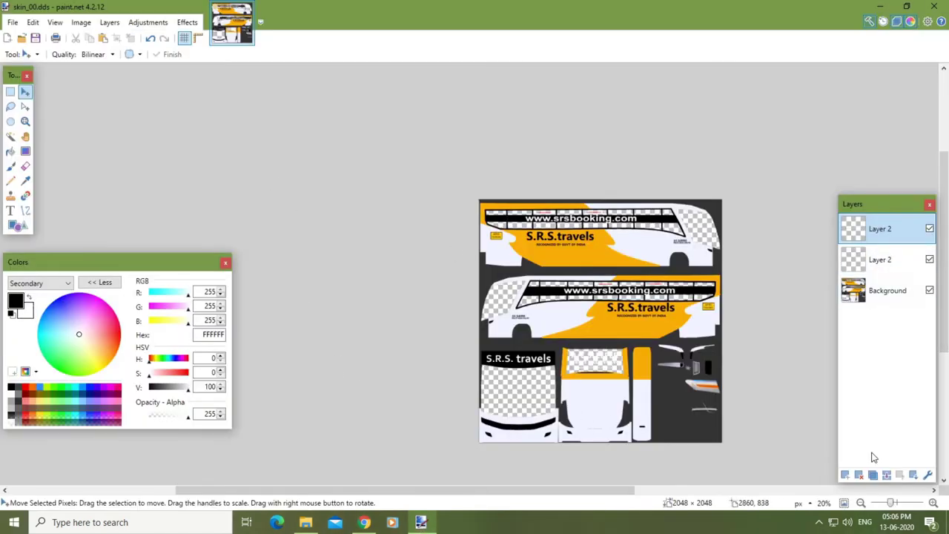
Step: Merge the top lettering layer down, and add S.R.S TRAVELS in bold size 40 across the bus's white rear panel
key(ctrl+m)
key(t)
scroll(574, 398, up, 5)
click(368, 228)
text(50)
drag(468, 261, 456, 328)
text(TRAVELS)
drag(600, 327, 607, 329)
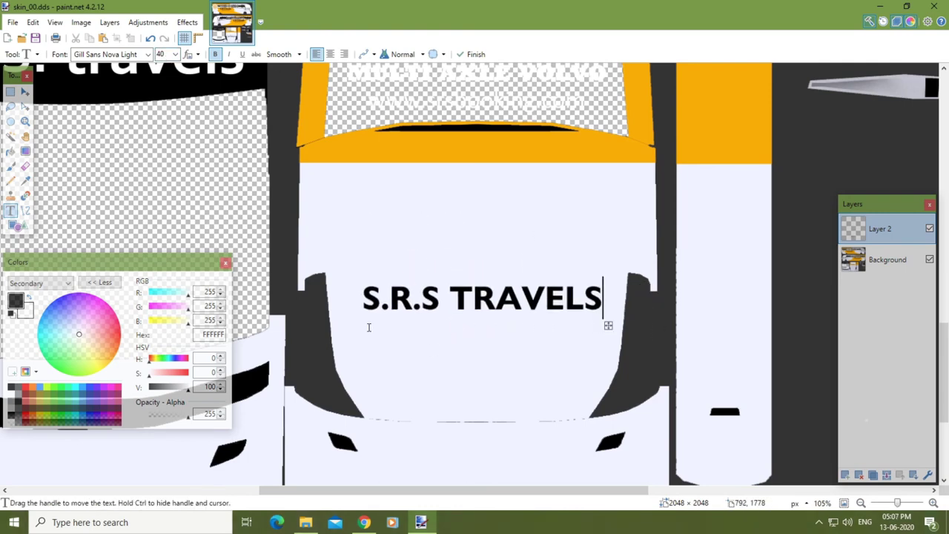
Step: Add RECOGNIZED BY GOVT OF INDIA in size 15, centred under S.R.S TRAVELS on the rear panel
click(364, 334)
text(RE)
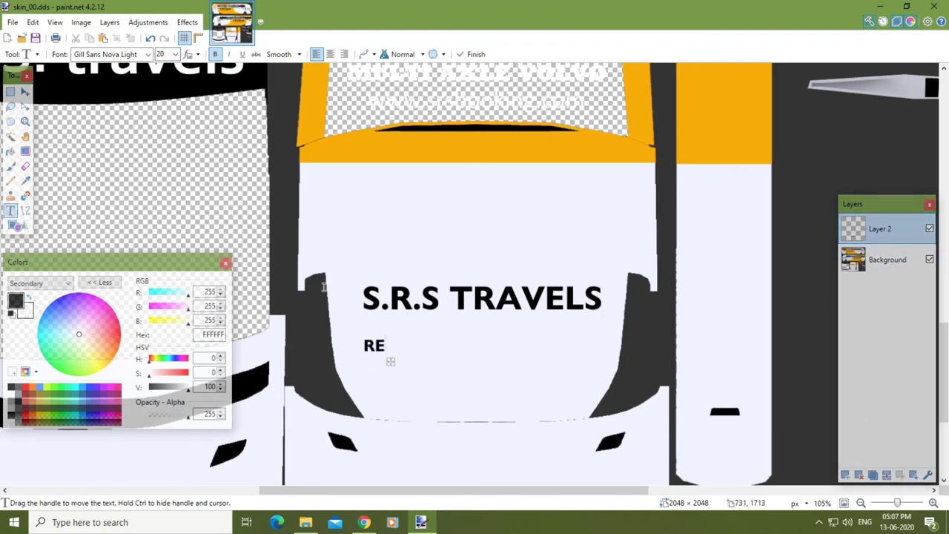
text(COGNIZED BY GOVT O)
key(BackSpace)
key(BackSpace)
text(15)
drag(581, 359, 597, 336)
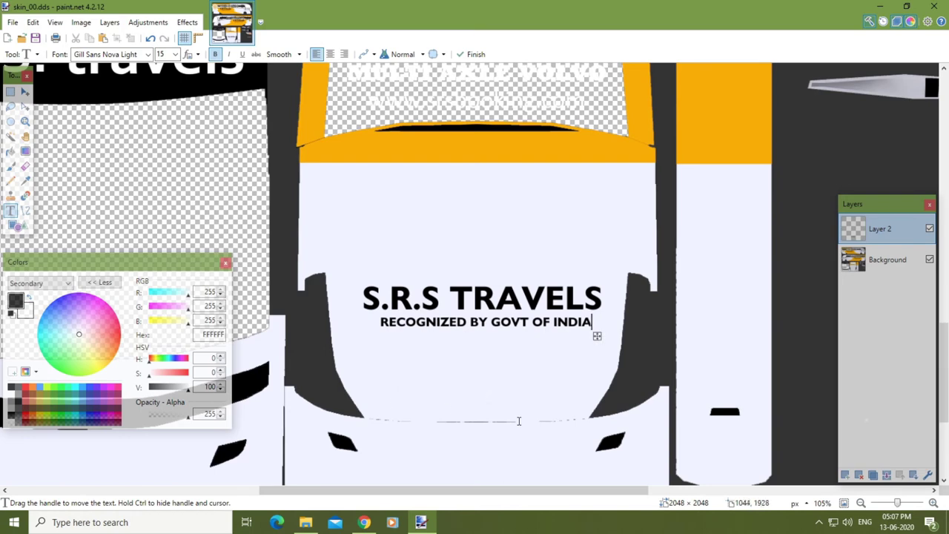
key(Escape)
click(375, 364)
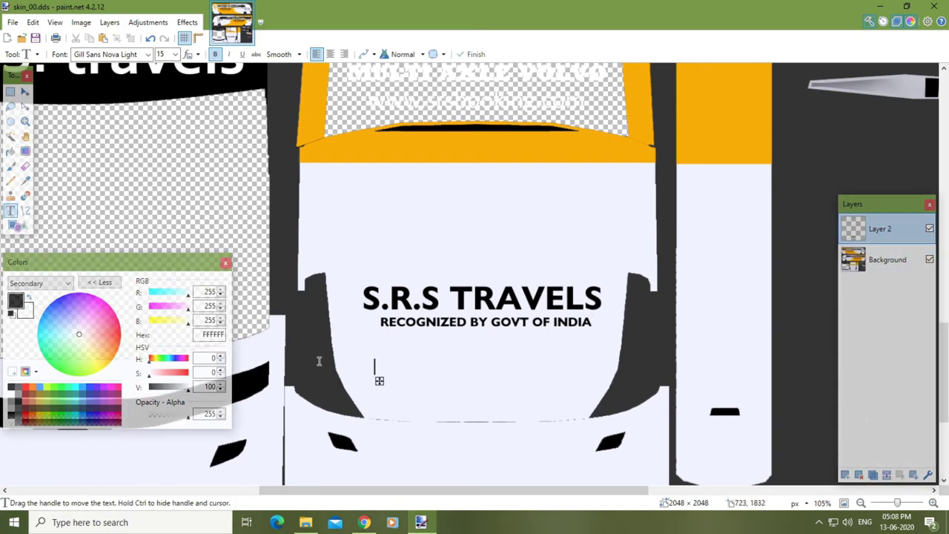
drag(542, 381, 574, 353)
click(25, 387)
click(29, 298)
click(25, 393)
scroll(477, 386, down, 5)
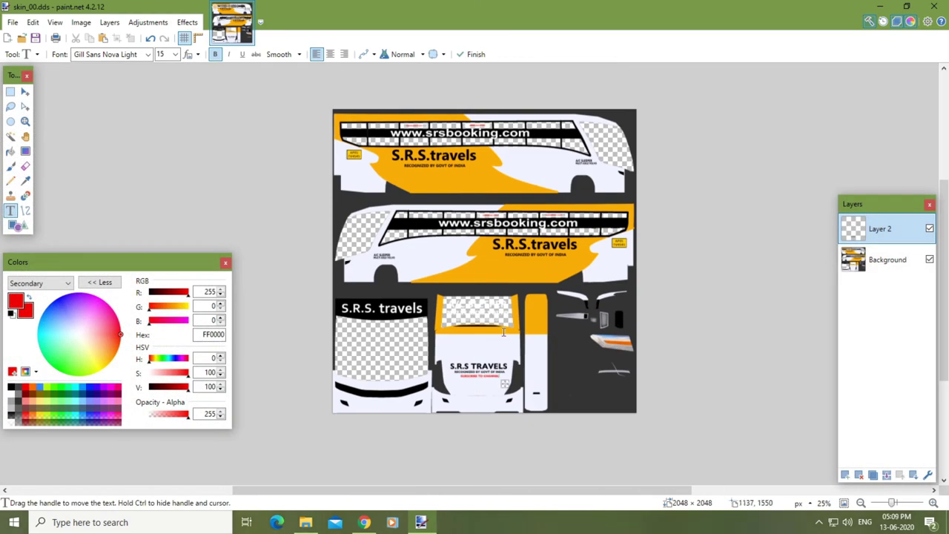
Step: Set the primary colour to red and add SUBSCRIBE TO CHANNEL in size 15 under the RECOGNIZED BY GOVT OF INDIA line
click(11, 313)
click(24, 387)
key(Escape)
key(x)
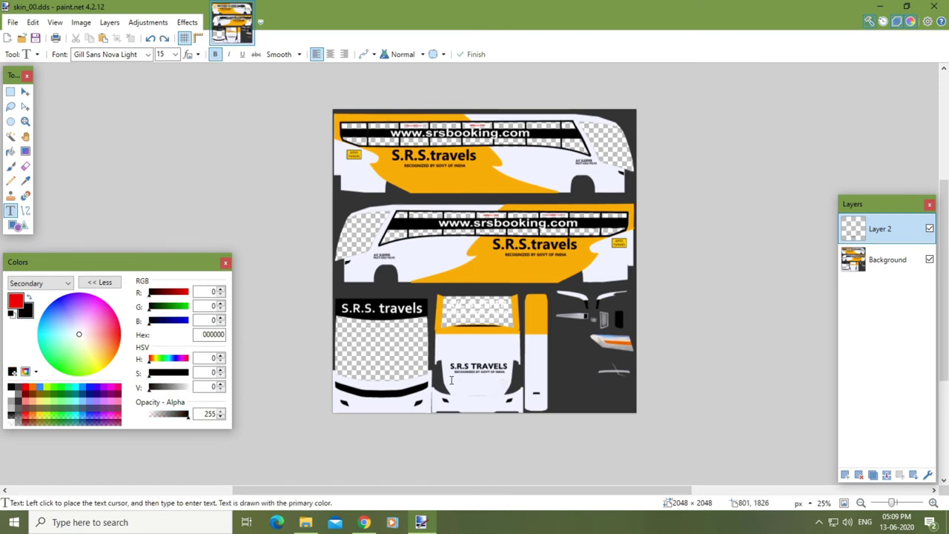
scroll(474, 381, up, 5)
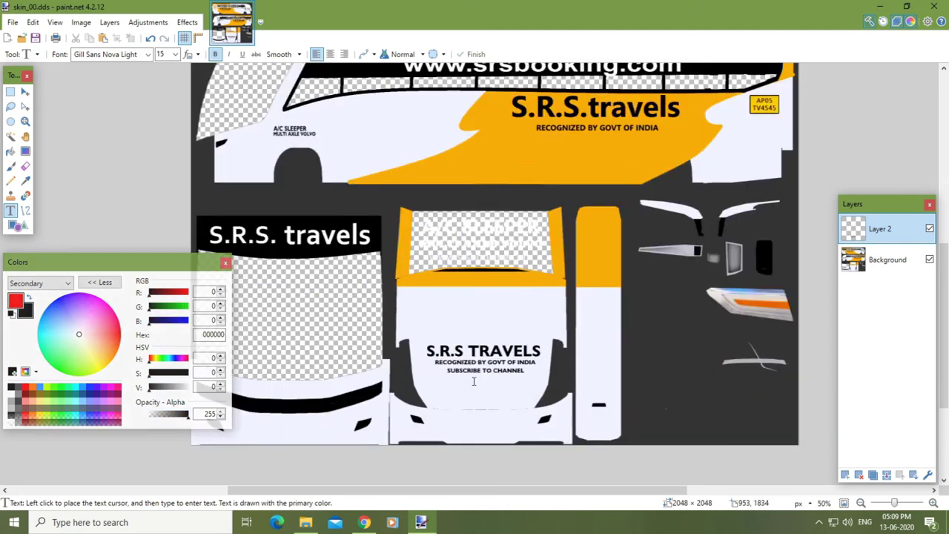
click(448, 355)
text(SUBSCRIBE TO CHANNEL)
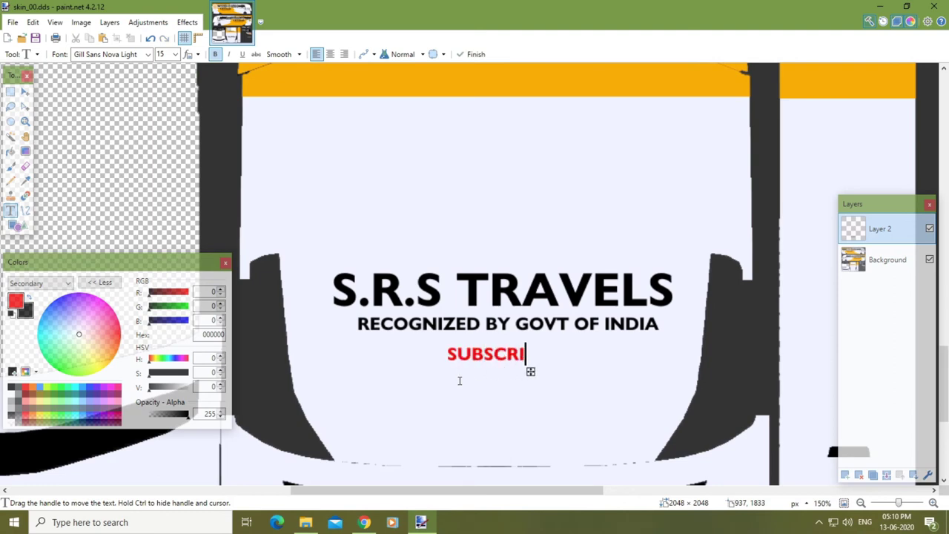
drag(683, 374, 631, 364)
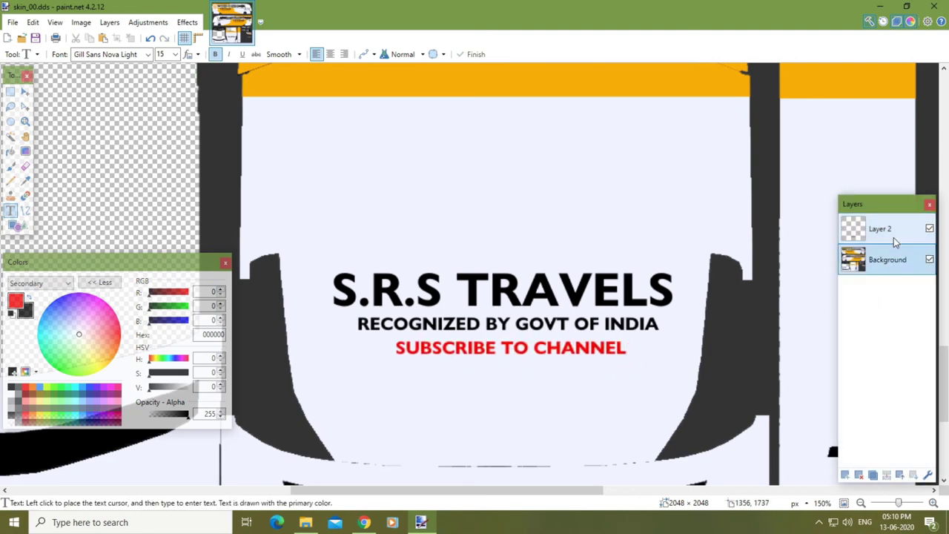
Step: Merge the rear lettering layer down into the Background layer and save the image as skin_07.dds
click(886, 475)
scroll(731, 359, down, 3)
scroll(732, 359, down, 3)
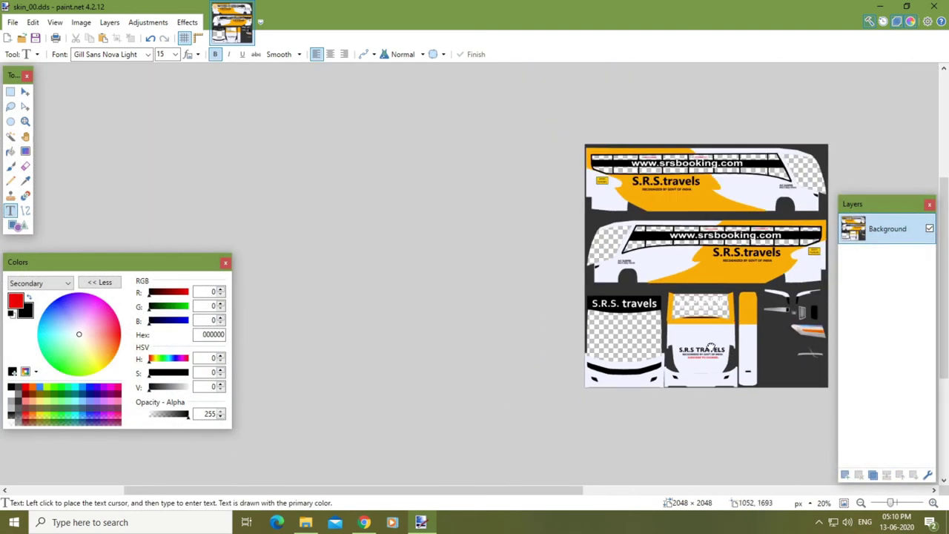
key(ctrl+shift+s)
click(346, 170)
click(373, 263)
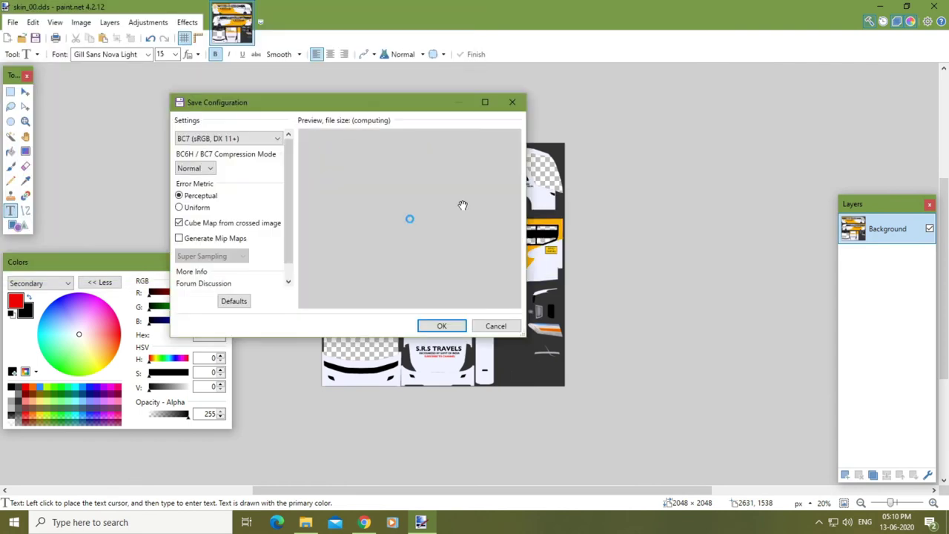
drag(339, 104, 459, 120)
drag(449, 319, 539, 329)
drag(636, 165, 641, 286)
click(561, 342)
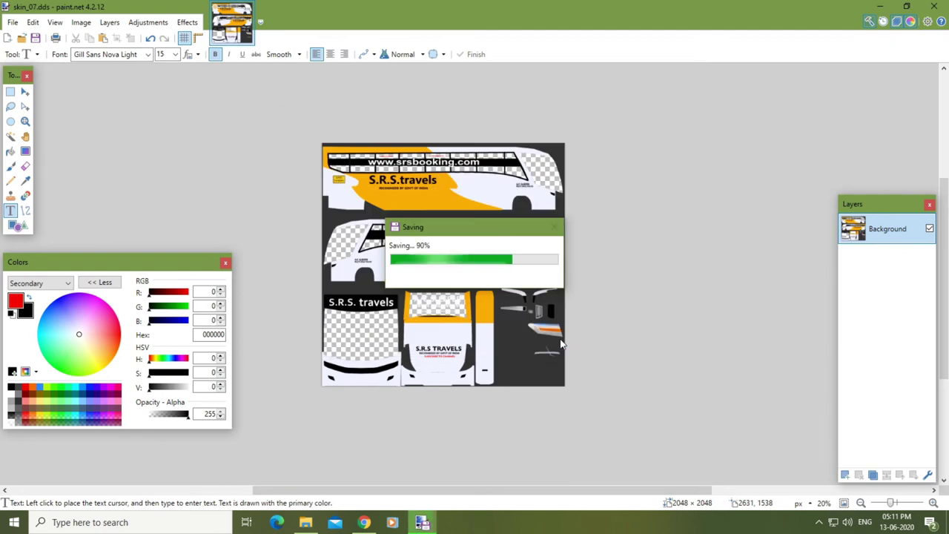
Step: Switch to File Explorer, open the G7_1200_Facelift_v2.3 mod folder in Downloads, and delete the file listed below the vehicle folder
click(225, 262)
key(ctrl+o)
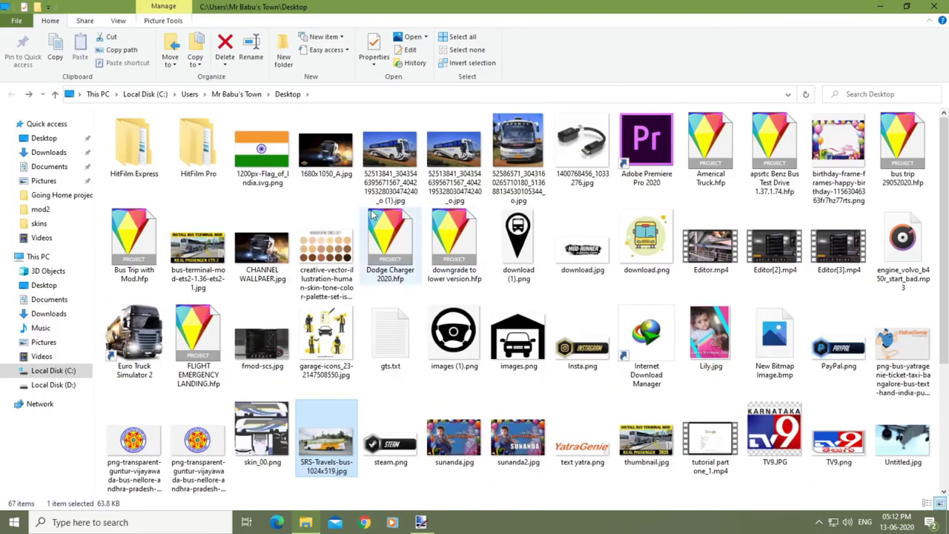
click(359, 95)
text(C:\Users\Mr Babu's Town\Downloads\G7_1200_Facelift_v2.3_ModShopEDIT\G7_1200_Facelift_v2.3\vehicle\bus\g7_1200_facelift\accessories\skins)
key(Return)
click(359, 95)
click(294, 257)
key(Delete)
drag(255, 333, 143, 132)
right_click(143, 132)
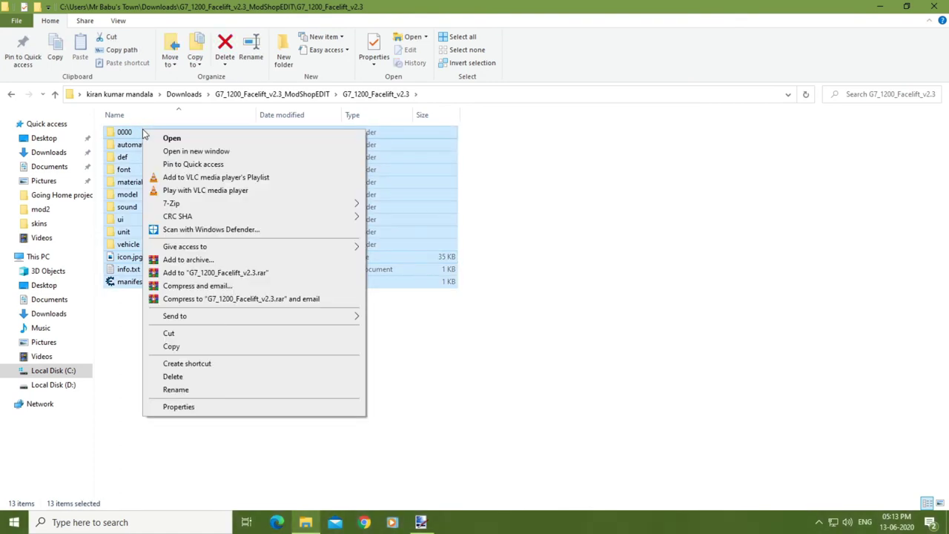
mouse_move(245, 203)
click(458, 286)
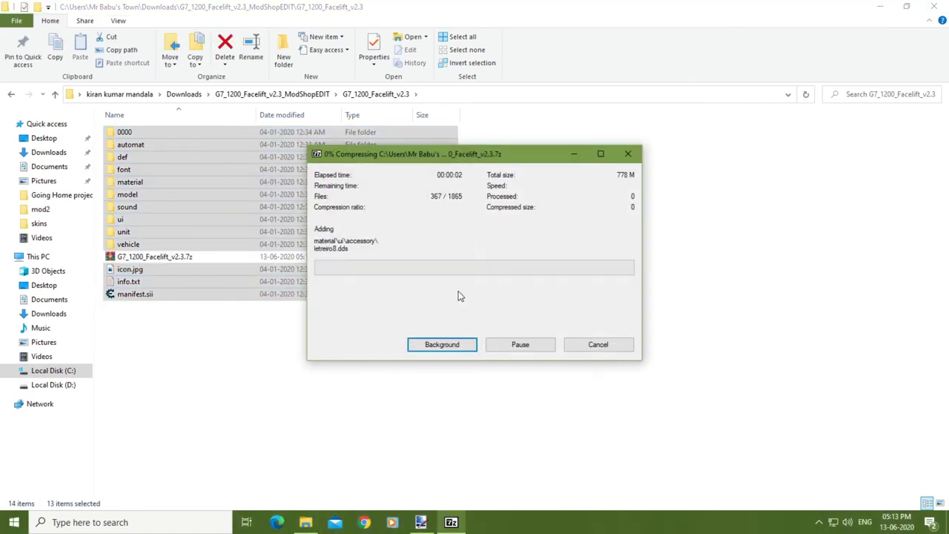
click(598, 344)
click(433, 295)
Step: Pack all the mod folder's contents with 7-Zip into G7_1200_Facelift_v2.3.scs, using zip format and Store compression
drag(249, 314, 155, 130)
right_click(156, 131)
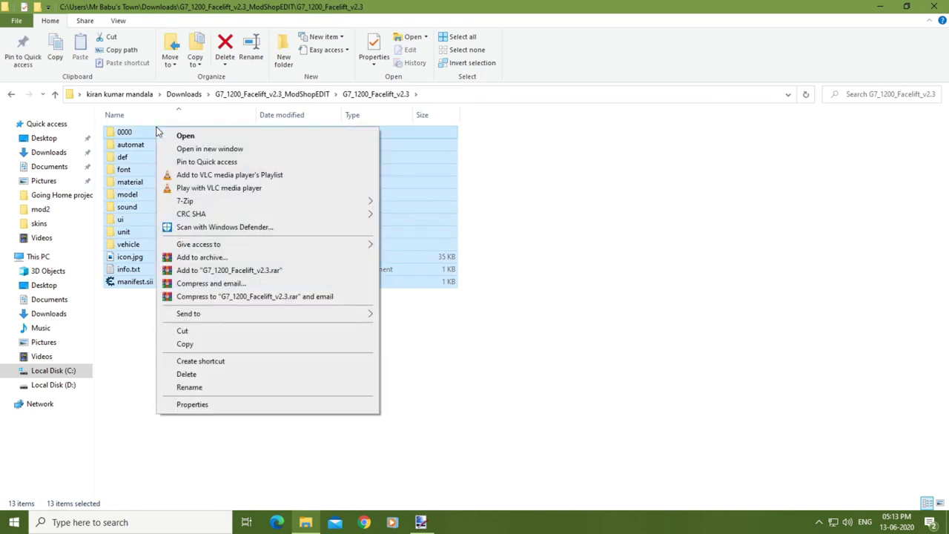
mouse_move(245, 203)
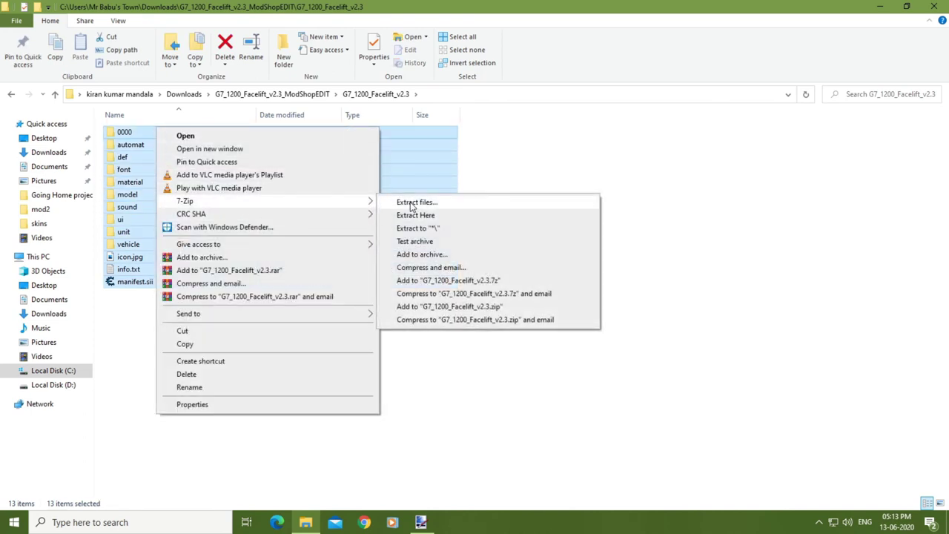
click(434, 256)
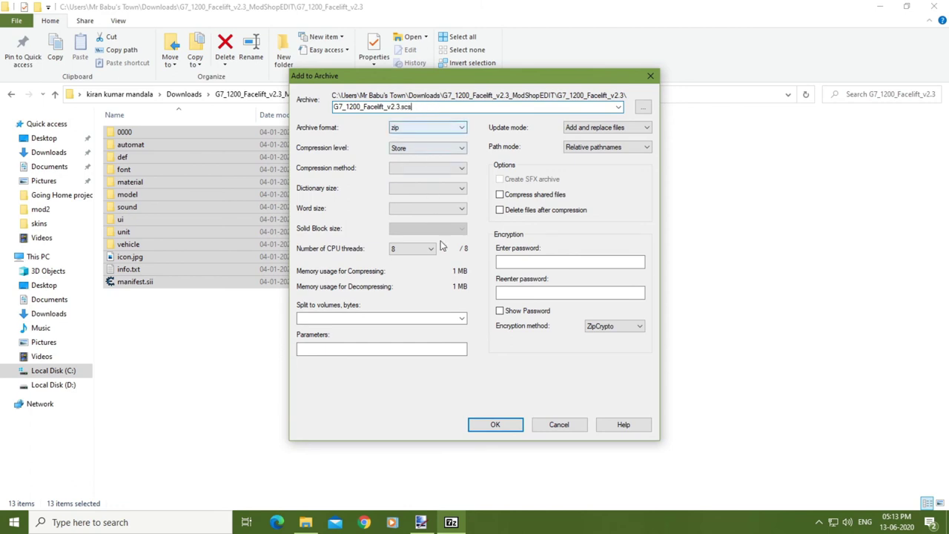
click(494, 426)
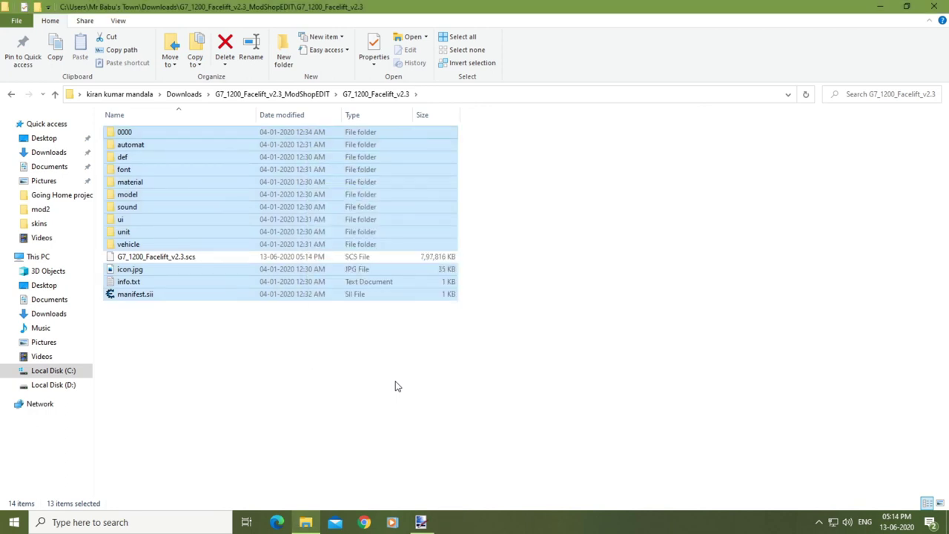
click(345, 371)
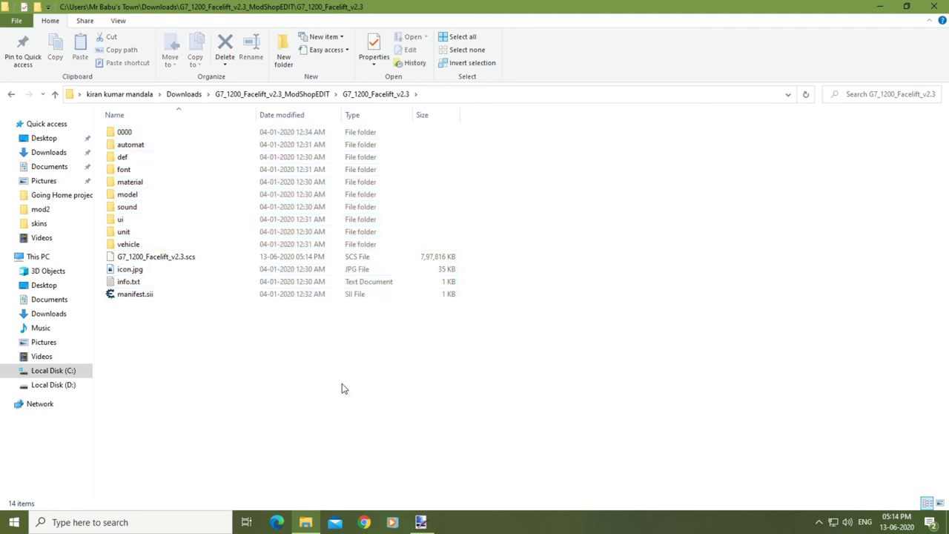
Step: Copy the packed G7_1200_Facelift_v2.3.scs file and open the mod folder inside Documents > Euro Truck Simulator 2
click(185, 256)
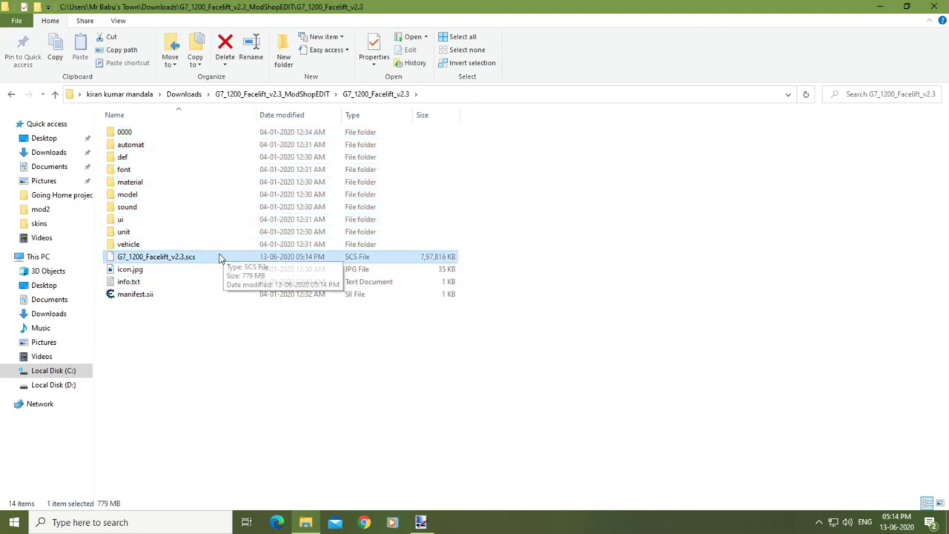
right_click(209, 258)
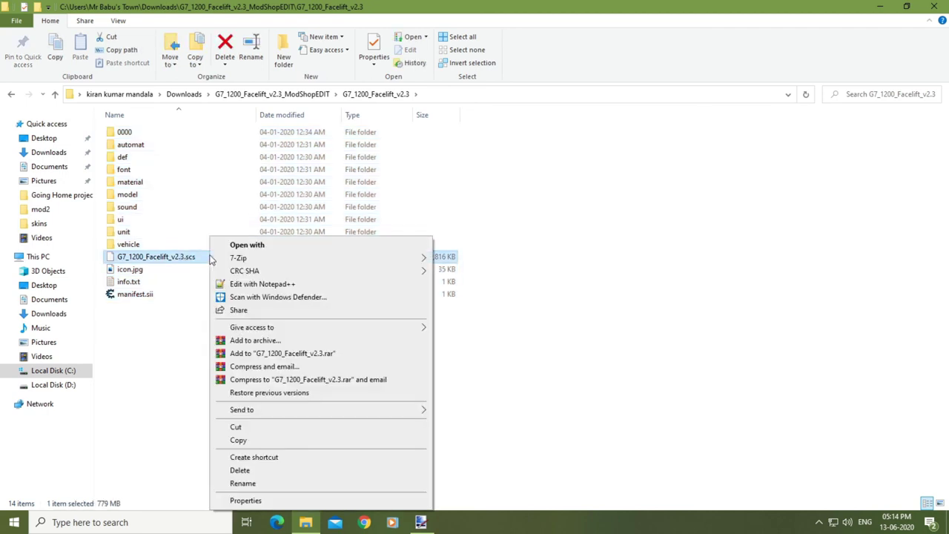
click(245, 441)
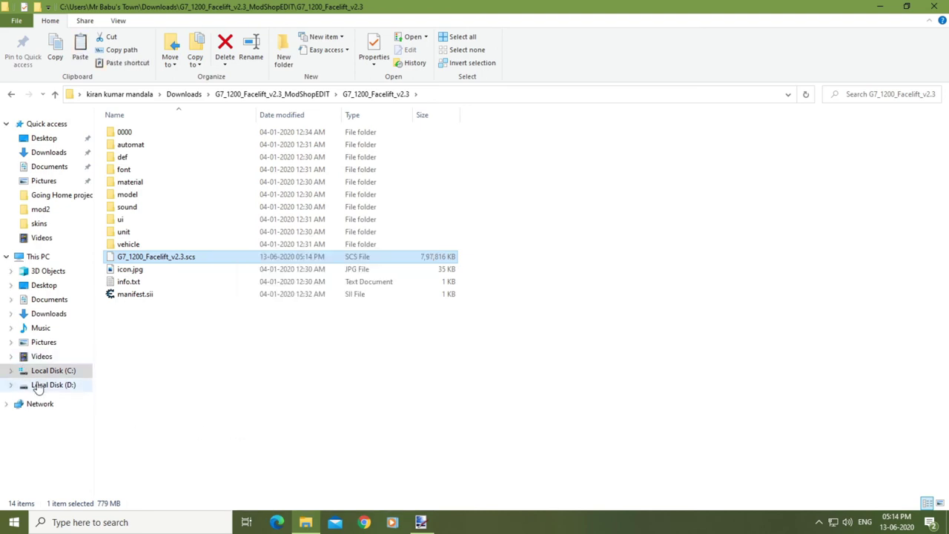
click(49, 166)
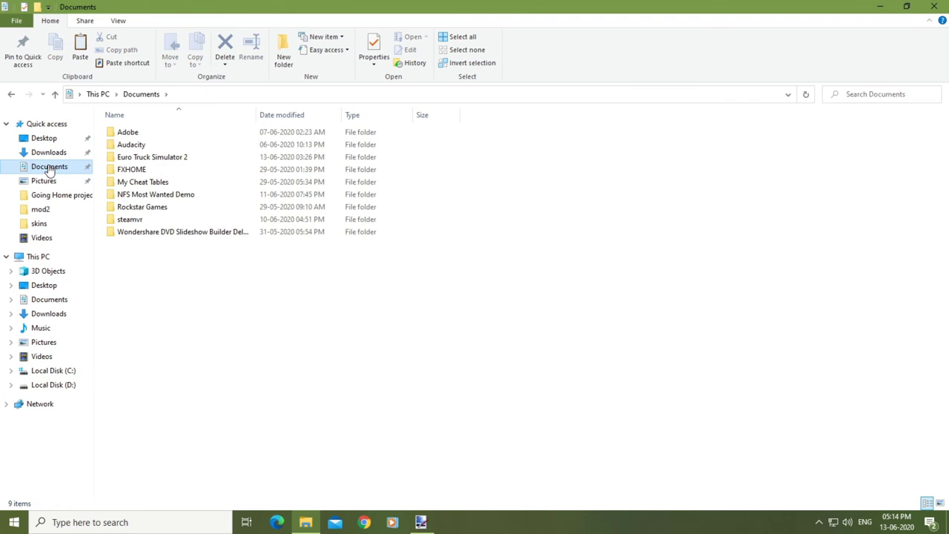
double_click(152, 156)
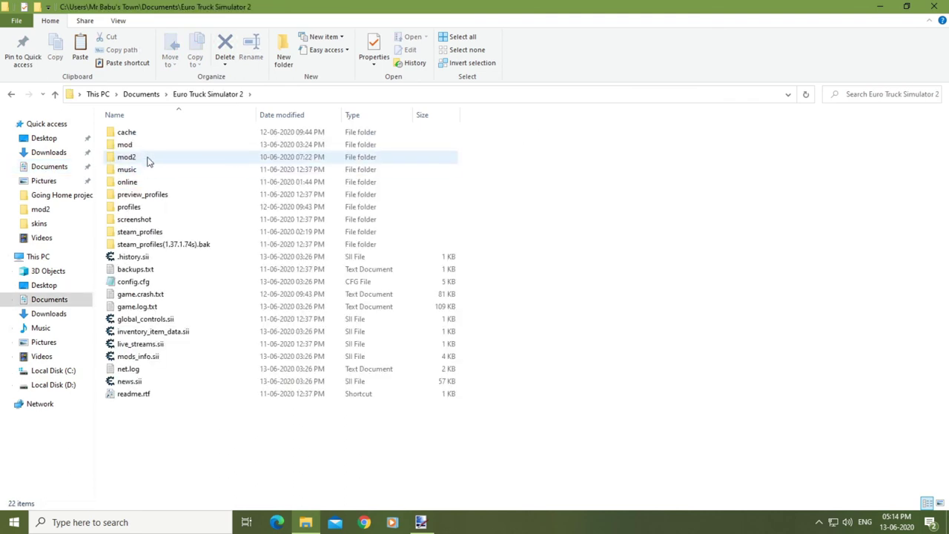
double_click(151, 146)
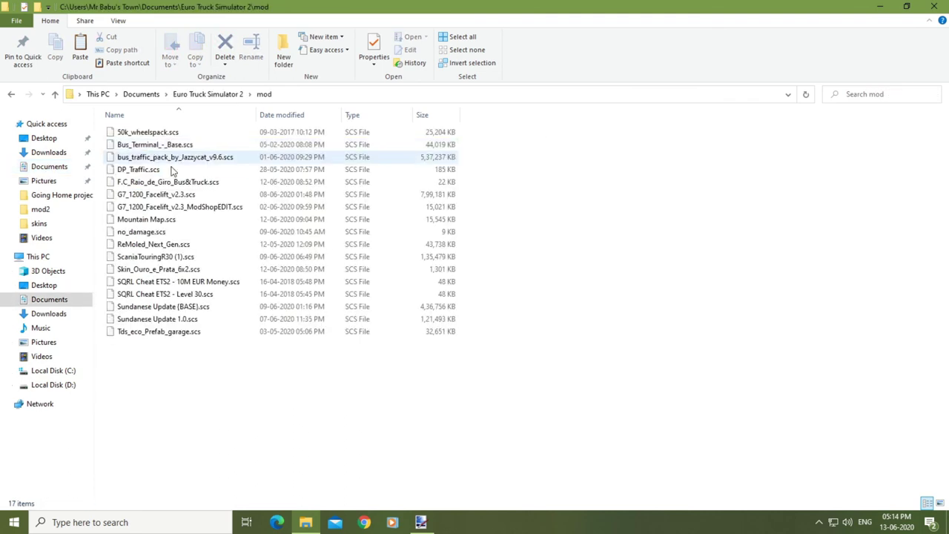
Step: Paste G7_1200_Facelift_v2.3.scs into the mod folder, replacing the existing file, and close the File Explorer window
right_click(583, 237)
click(614, 332)
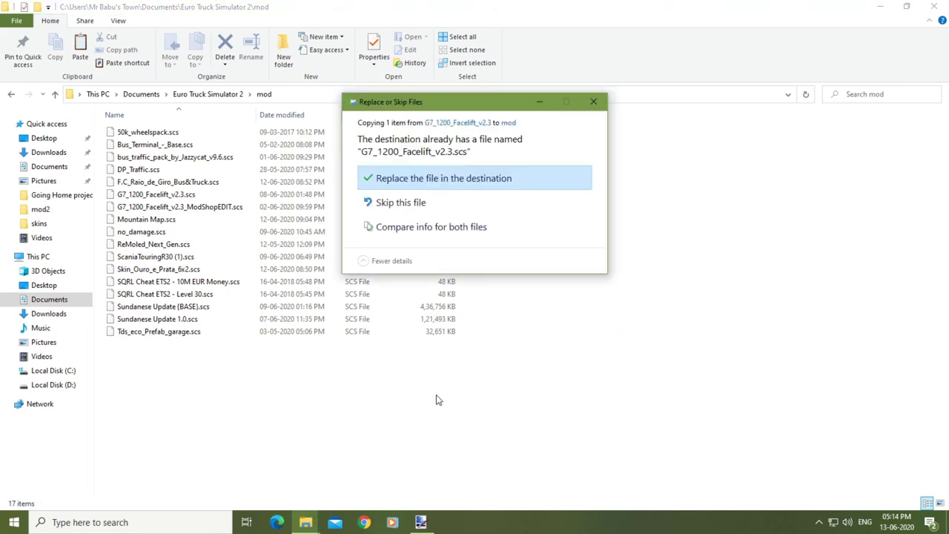
click(449, 180)
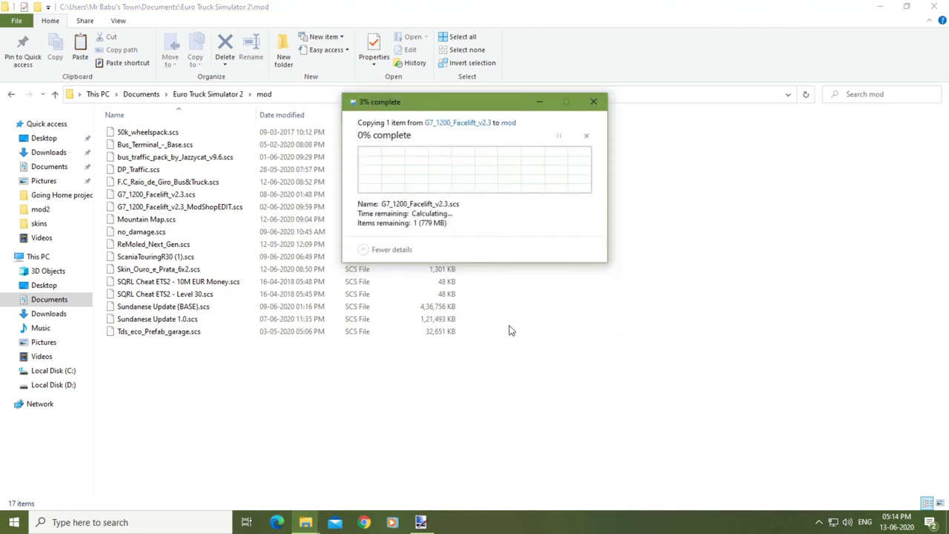
click(535, 315)
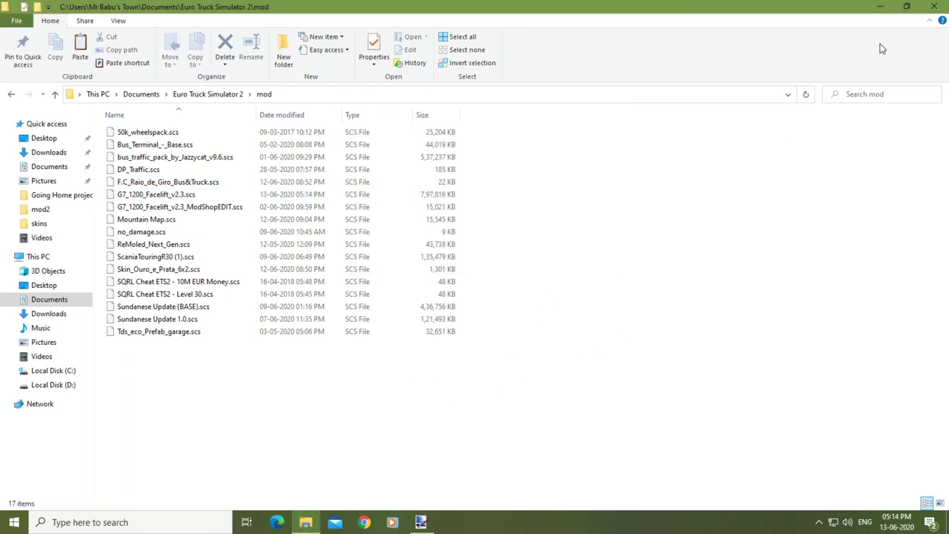
click(936, 6)
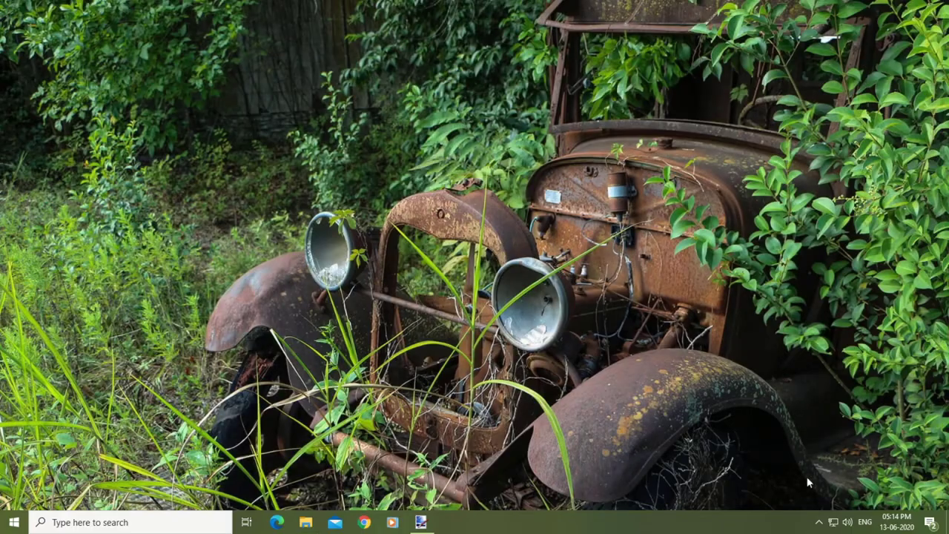
click(819, 521)
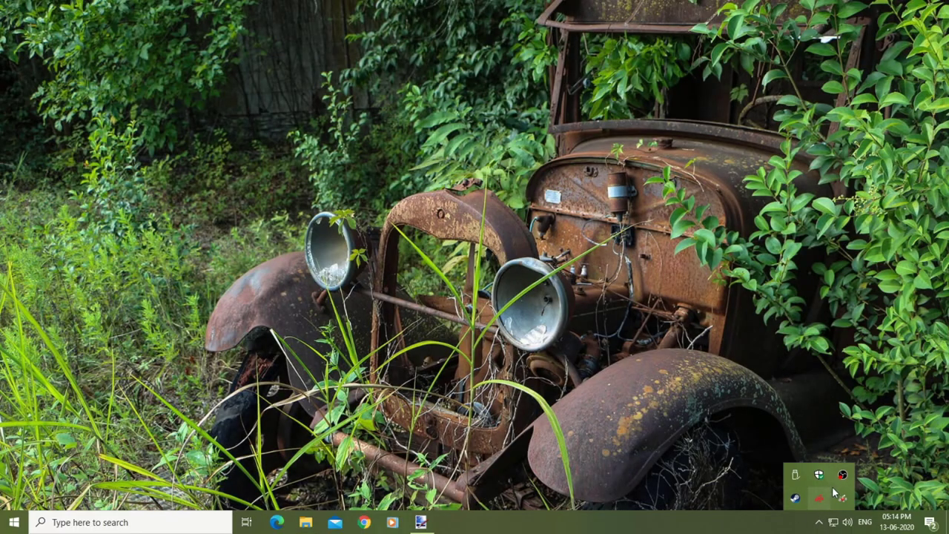